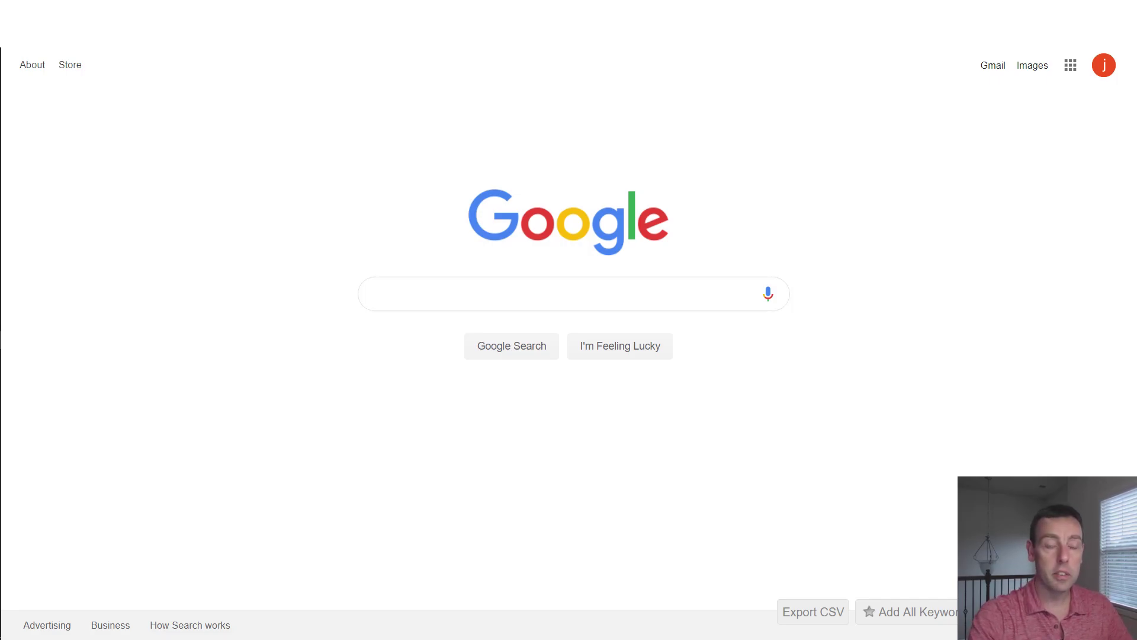
Search Google for "The two week diet review"
click(660, 298)
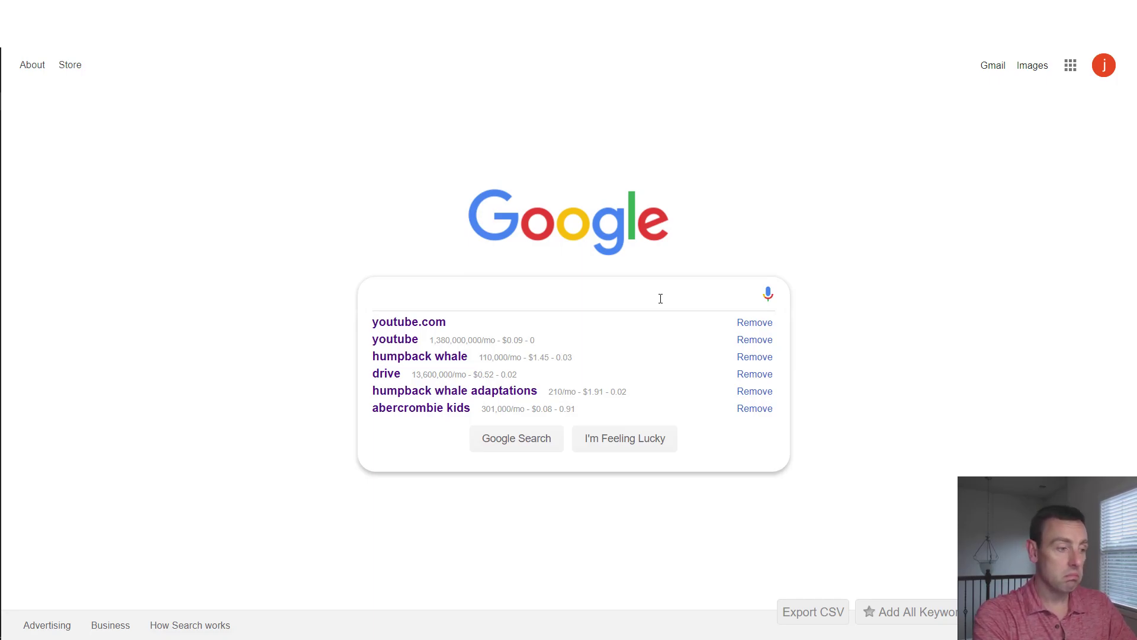
text(The two )
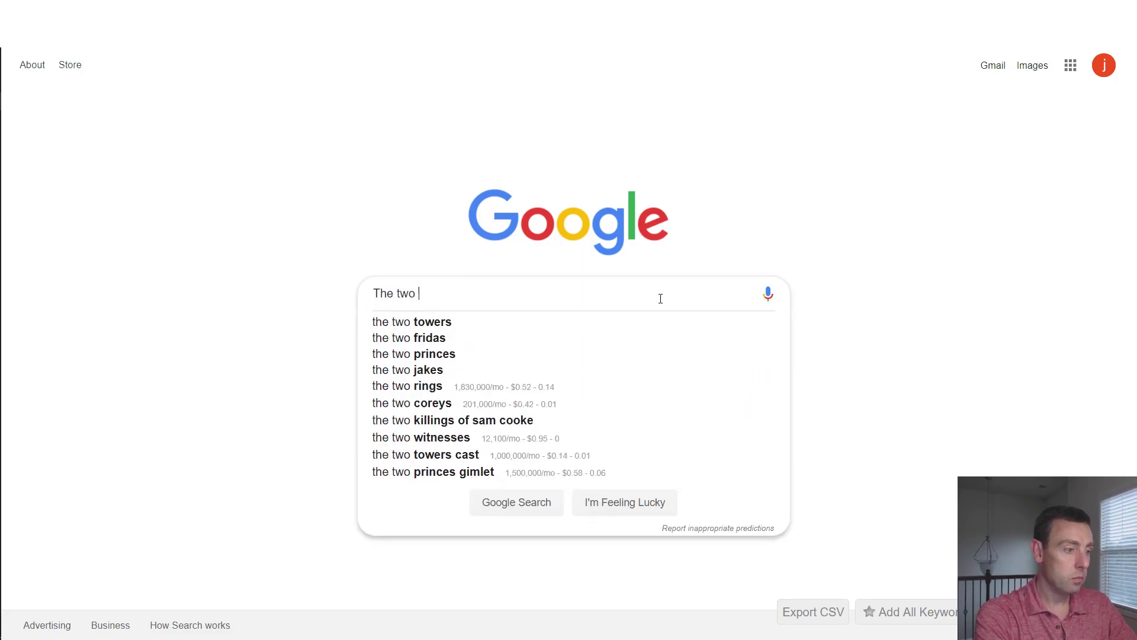
text(week diet)
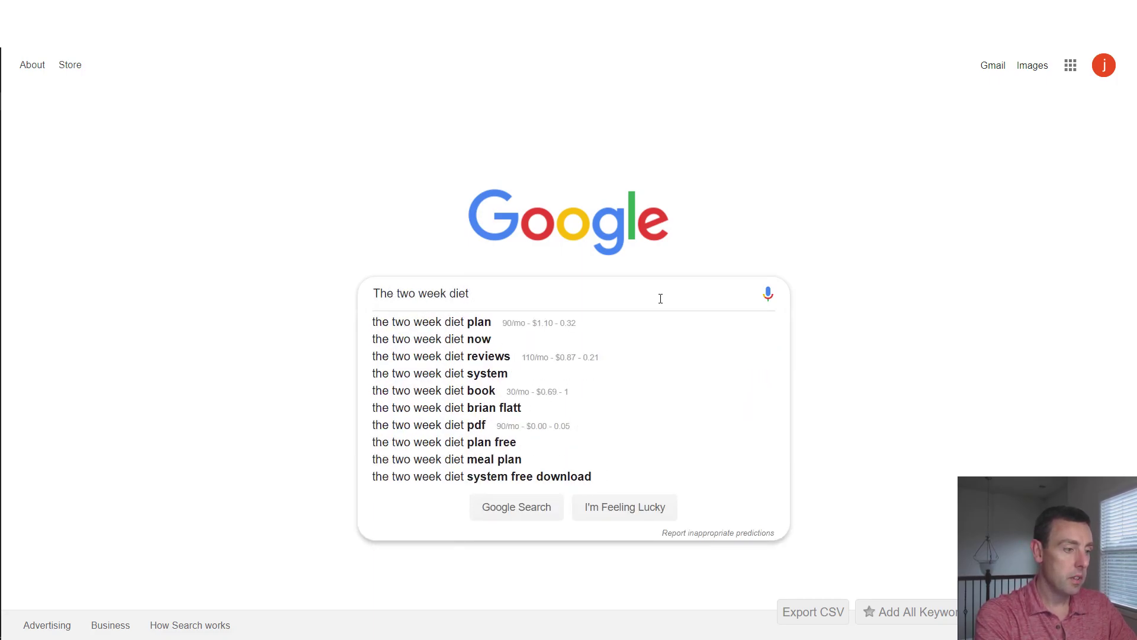
text( review)
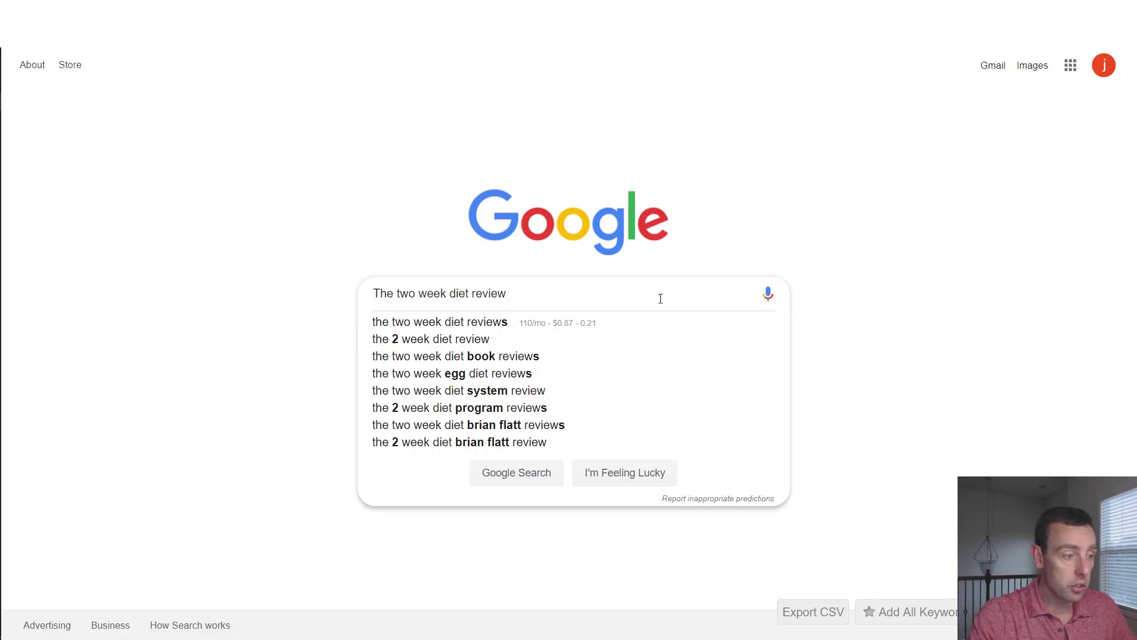
key(Return)
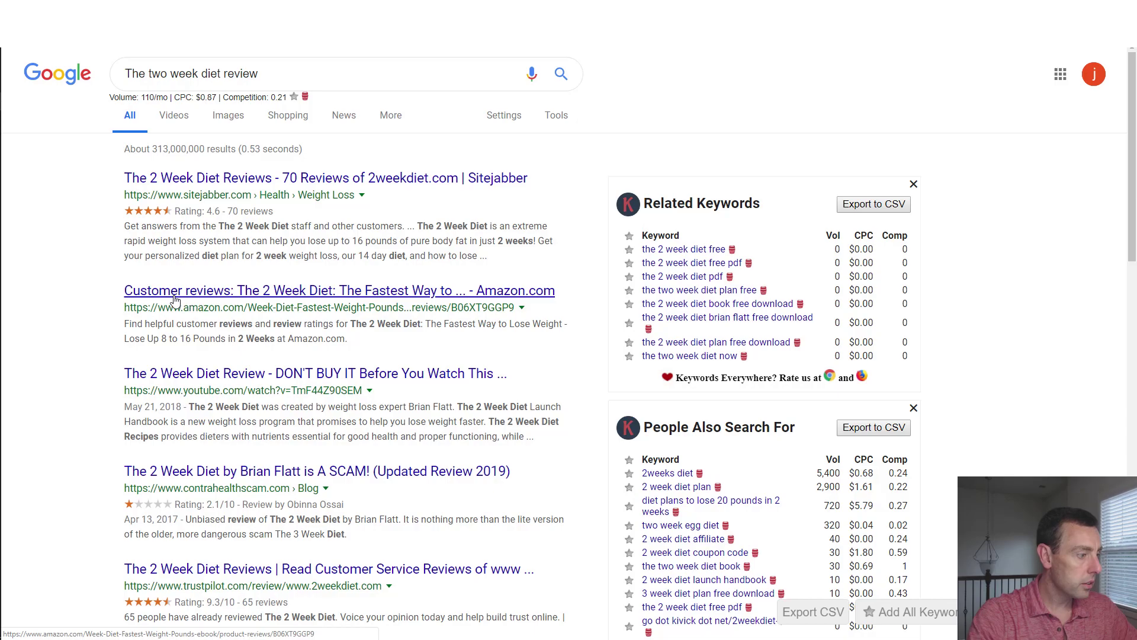
Open the pittsburgchamber.com result titled "The 2 Week Diet System Review: A Full Comprehensive Review!" from the search results
scroll(231, 342, down, 3)
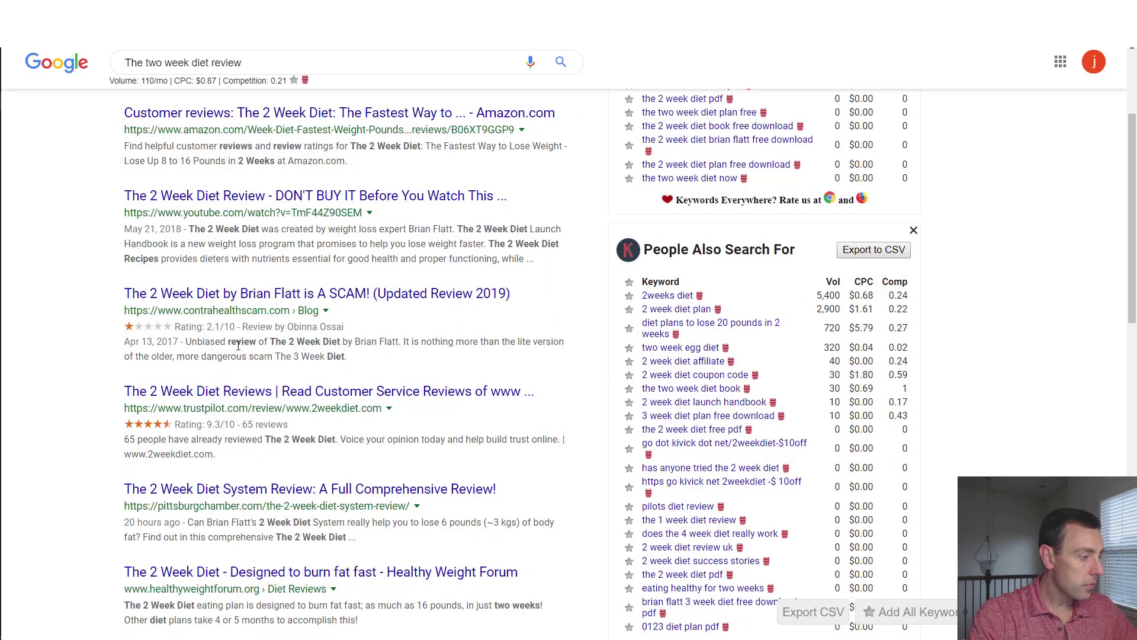
scroll(237, 350, down, 3)
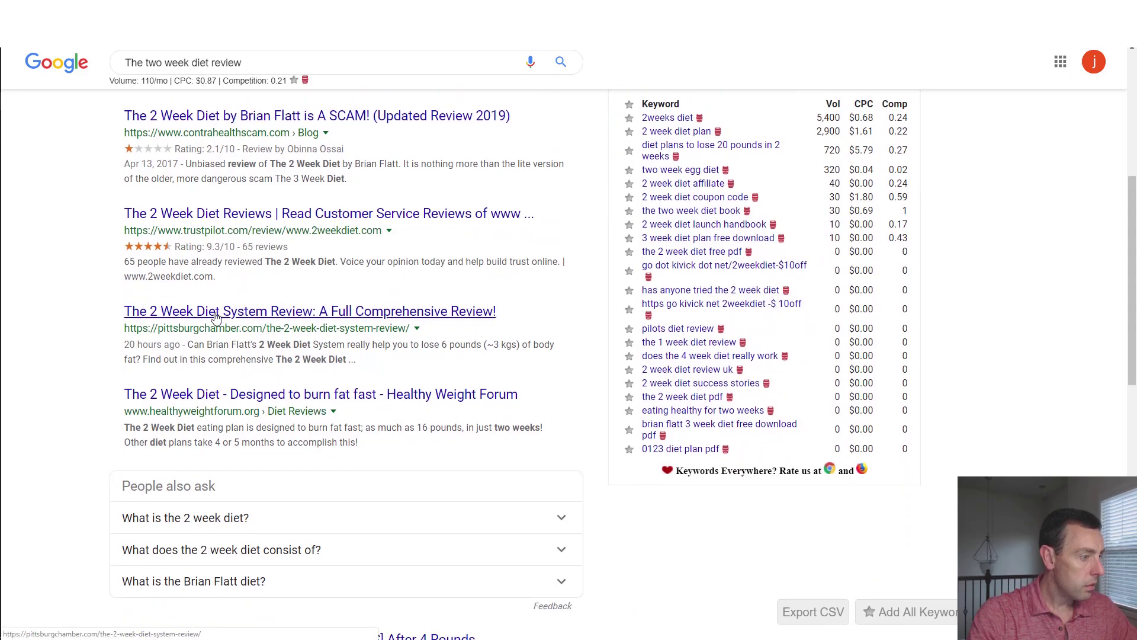
click(217, 318)
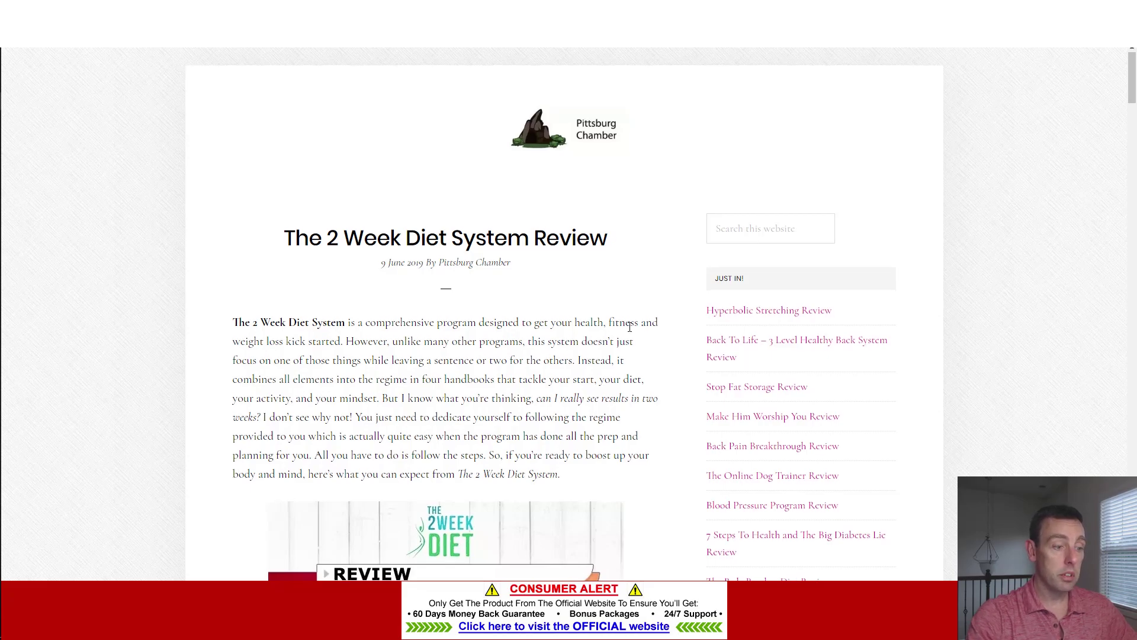
Read through the 2 Week Diet System review from the introduction to the Launch Handbook topics, highlighting the lower part of the topic list
scroll(626, 336, down, 3)
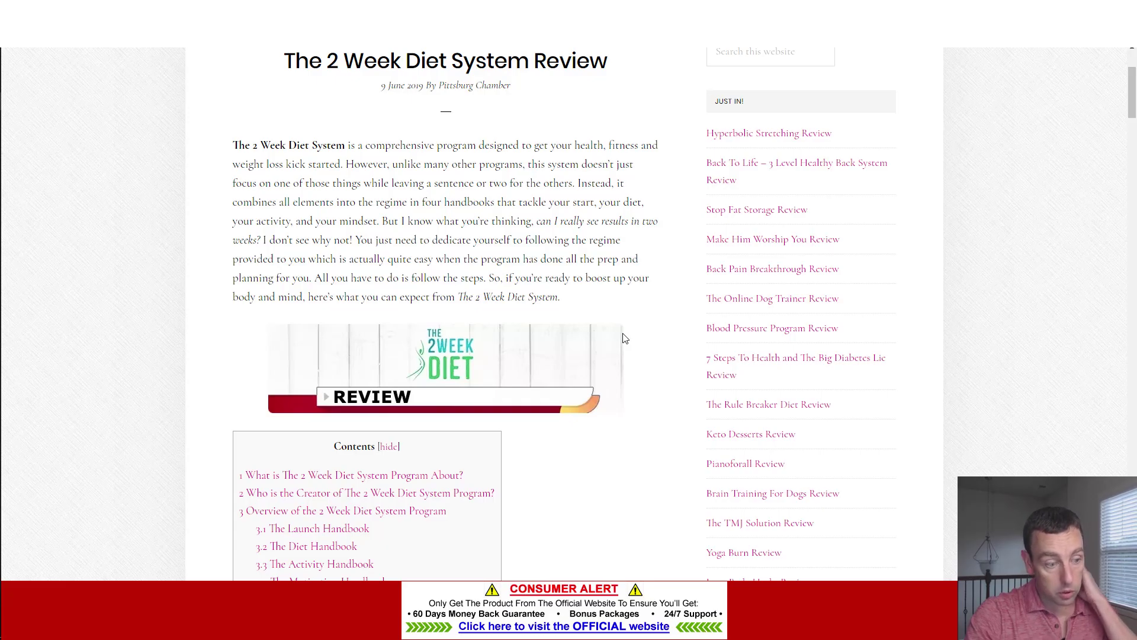
scroll(627, 335, up, 2)
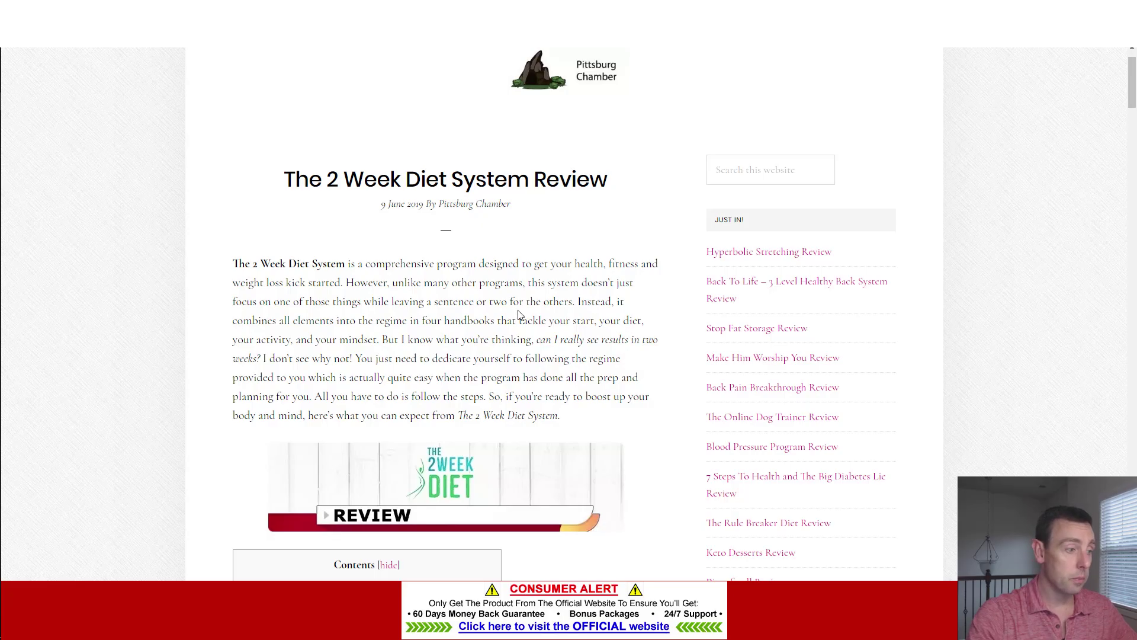
scroll(520, 312, down, 1)
scroll(521, 312, down, 10)
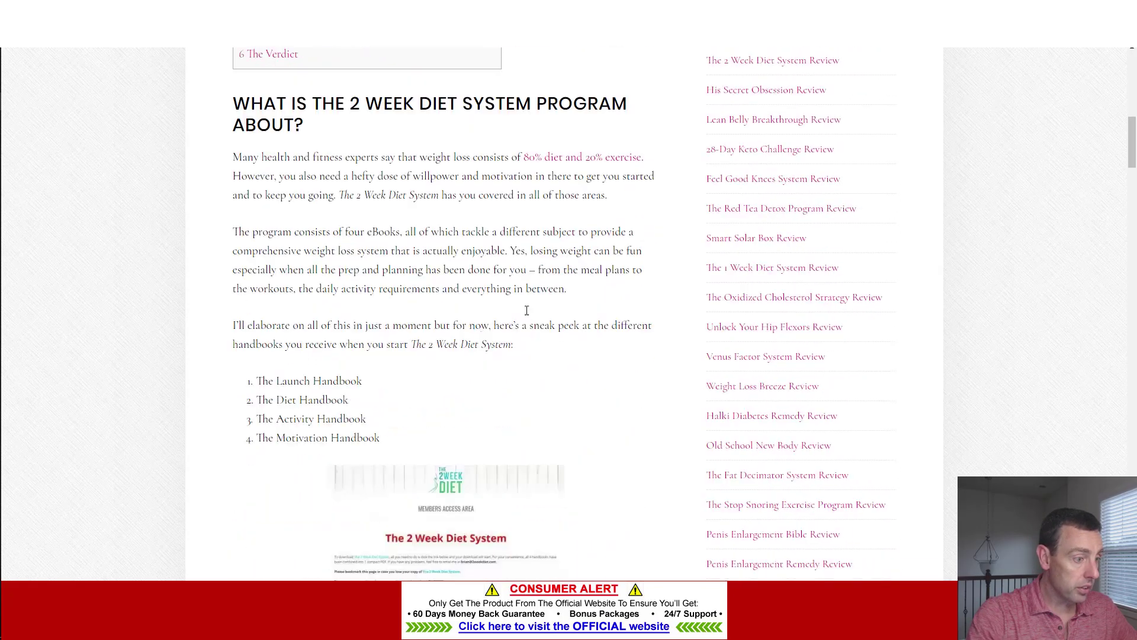
scroll(526, 311, down, 8)
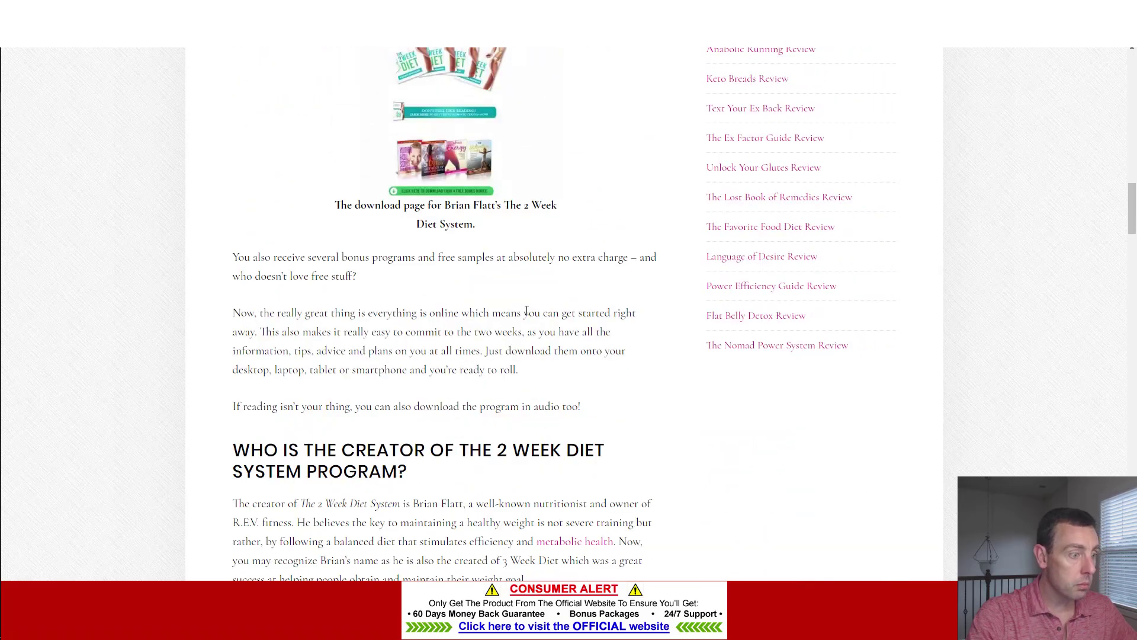
scroll(525, 310, down, 5)
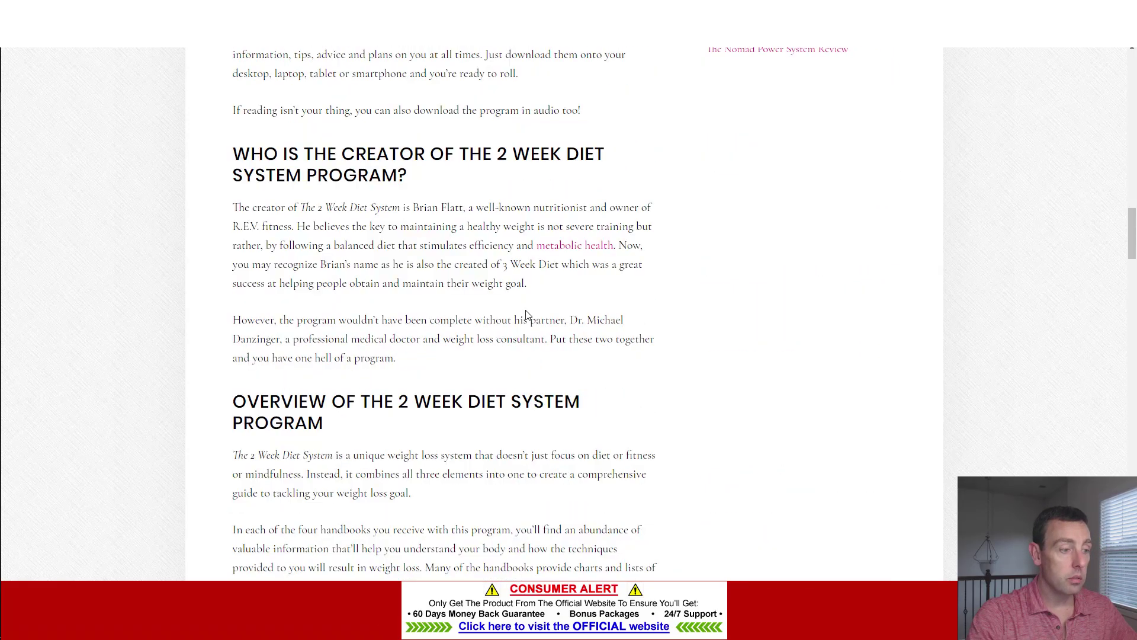
scroll(526, 314, down, 4)
scroll(526, 310, down, 1)
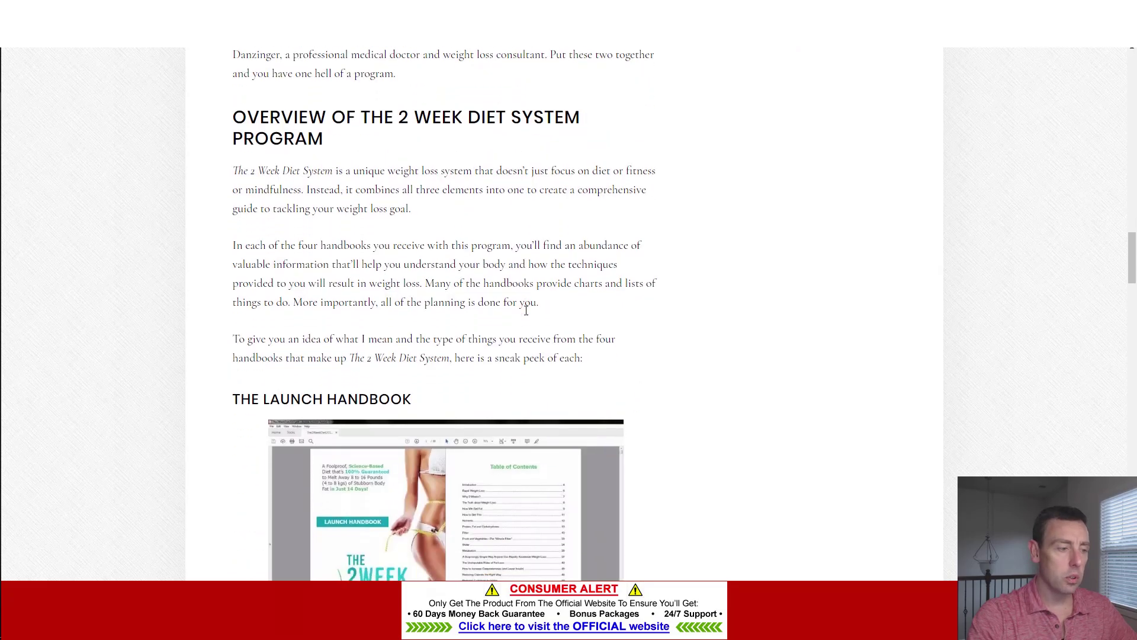
scroll(527, 314, up, 3)
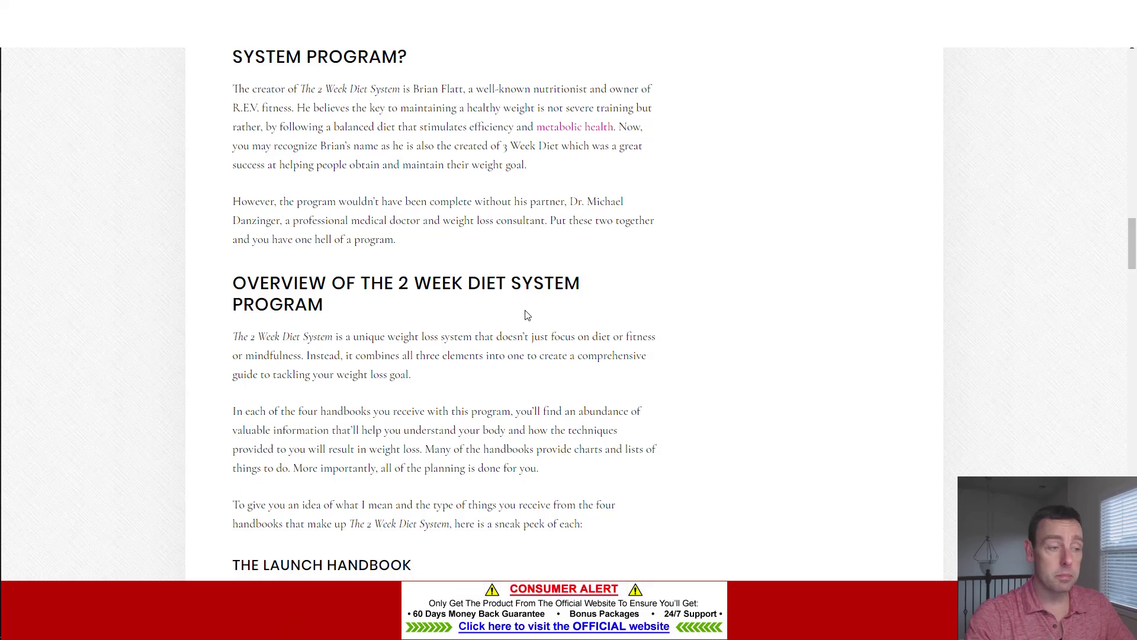
scroll(524, 309, down, 7)
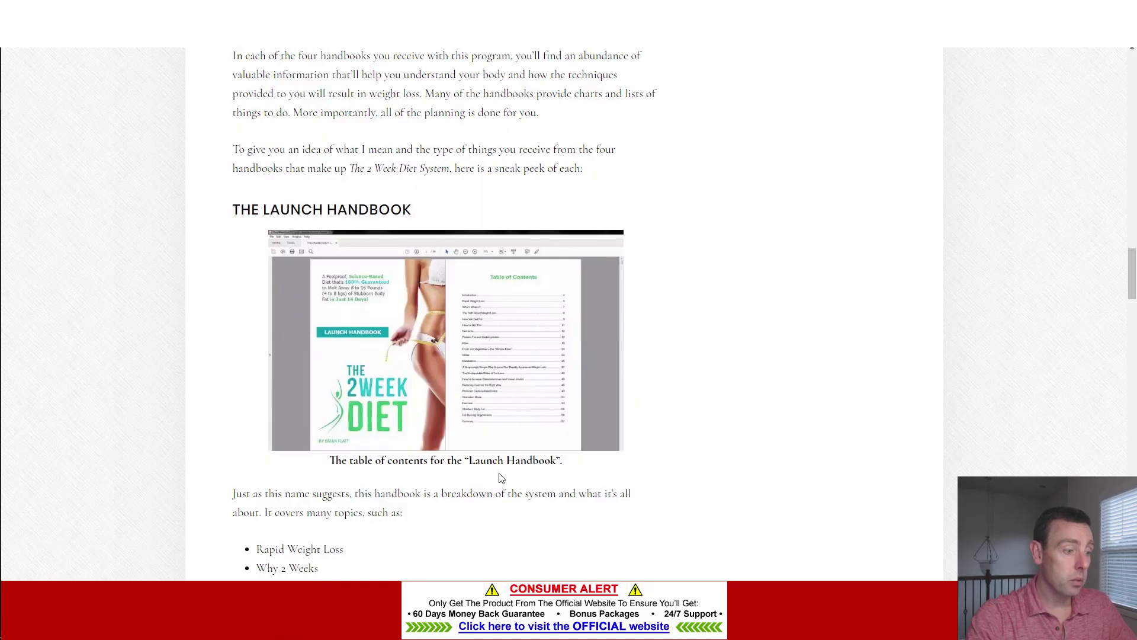
scroll(499, 483, down, 7)
drag(410, 548, 318, 306)
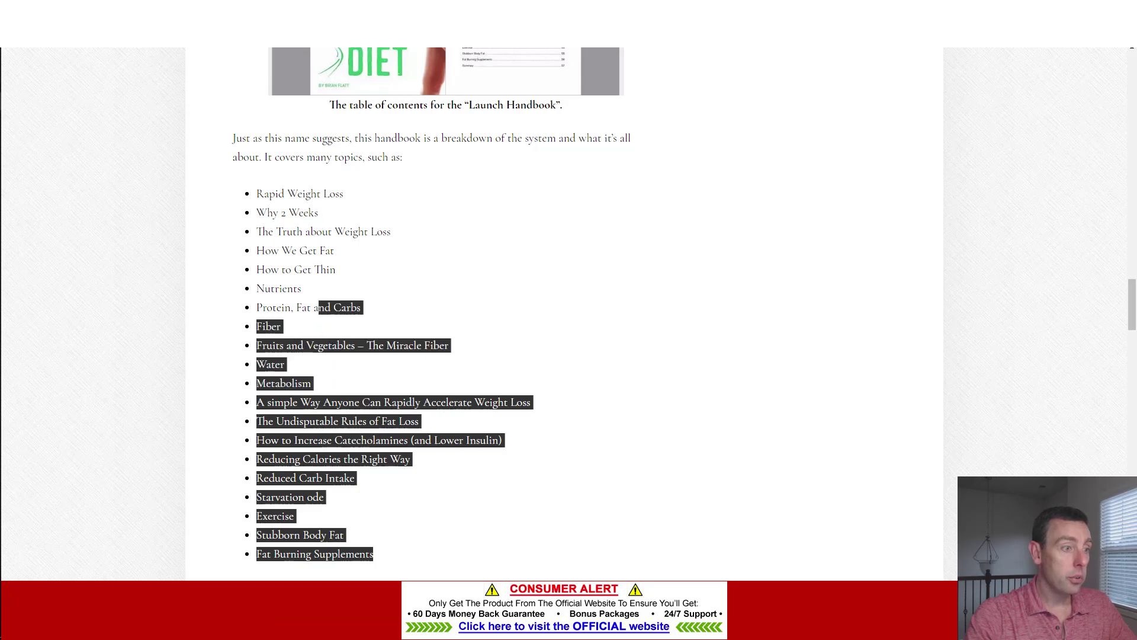
Open fiverr.com in a new browser tab
key(ctrl+t)
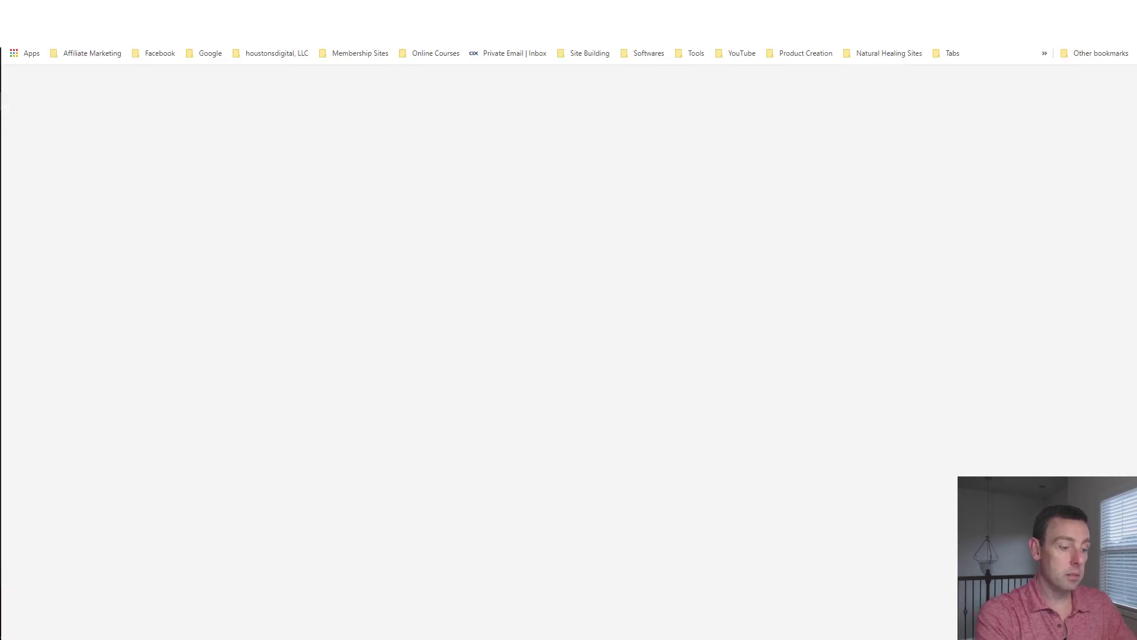
text(fiverr.com)
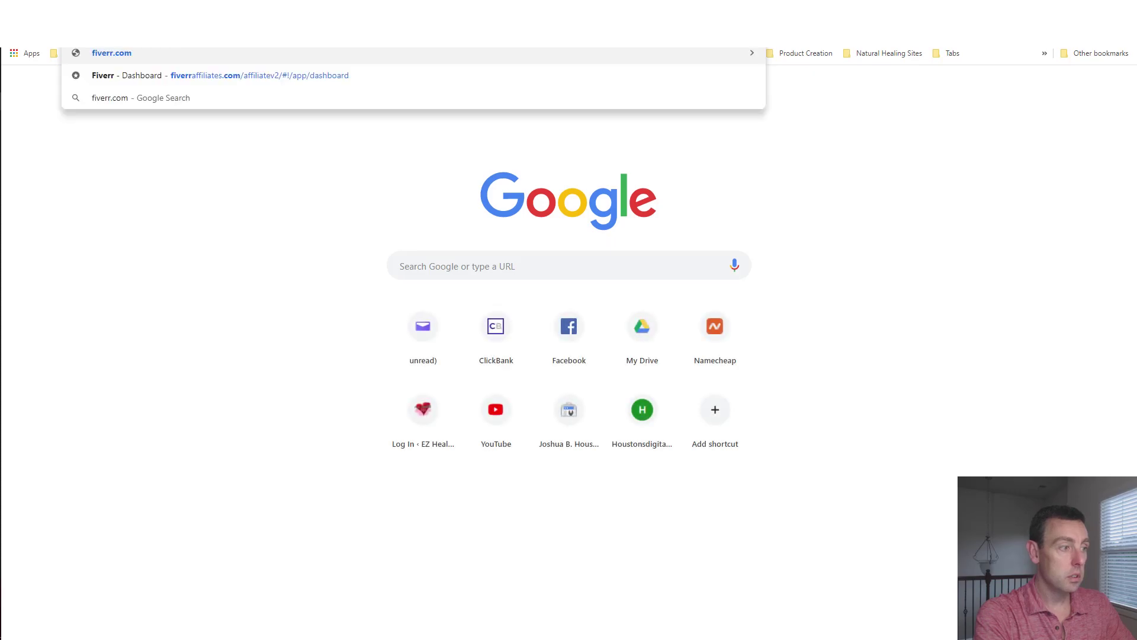
key(Return)
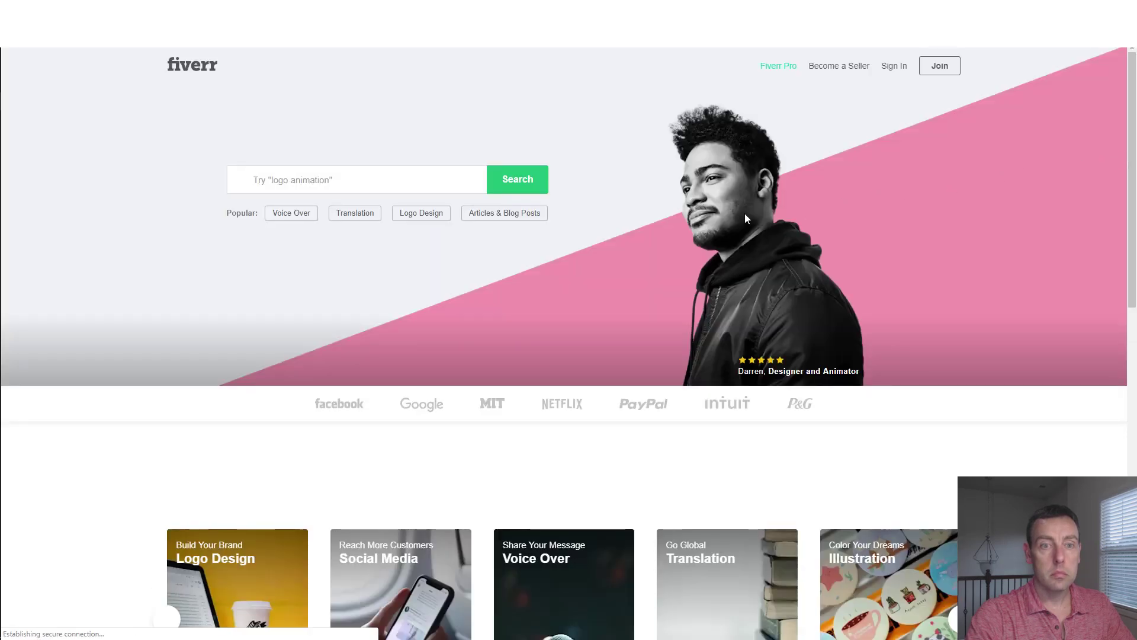
click(341, 176)
text(arti)
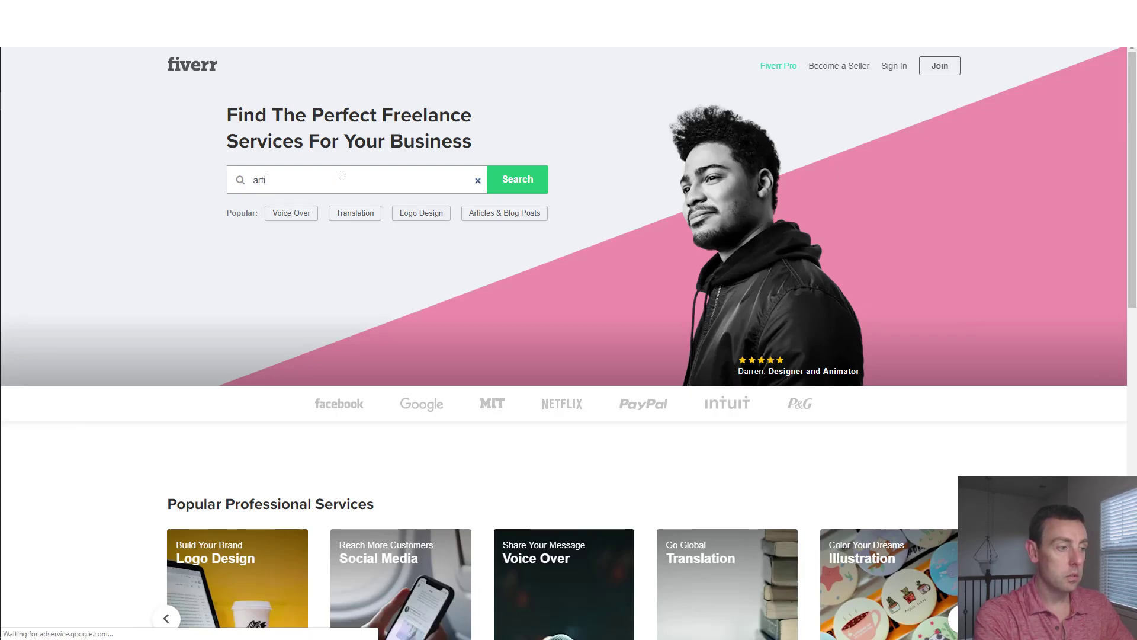
scroll(451, 167, down, 9)
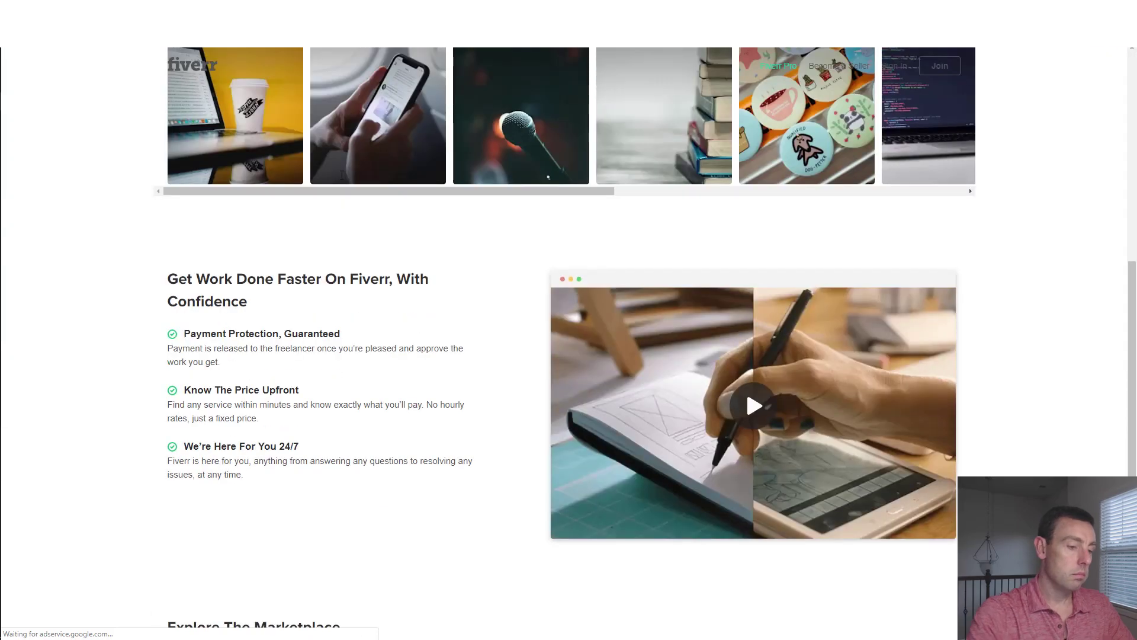
scroll(451, 167, up, 9)
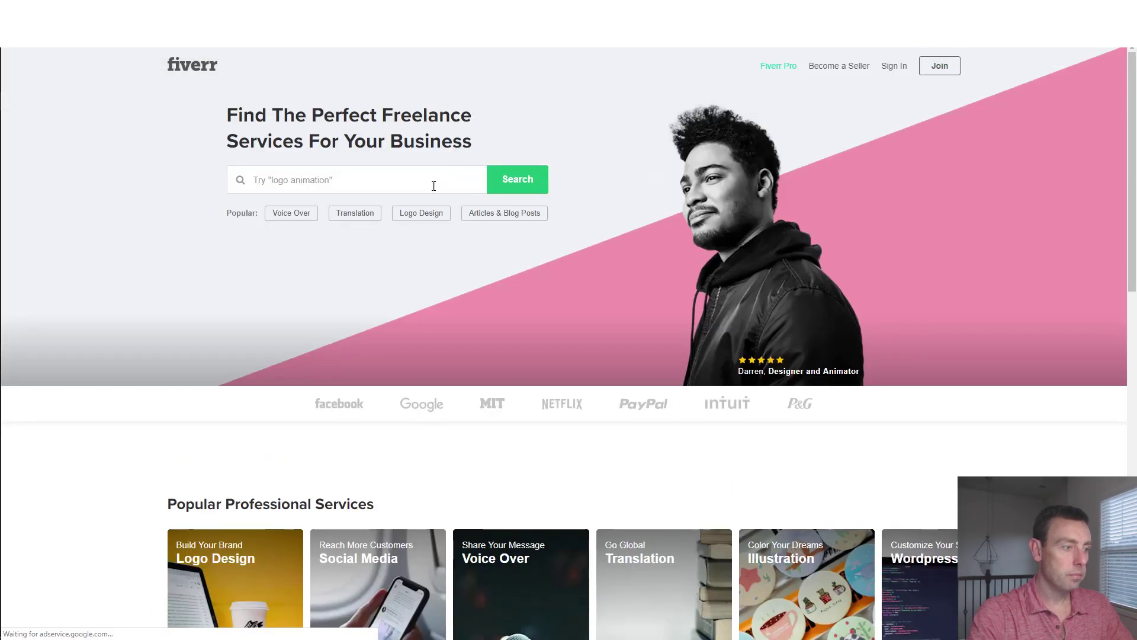
Search Fiverr's services for "article rewriter"
click(410, 186)
text(art)
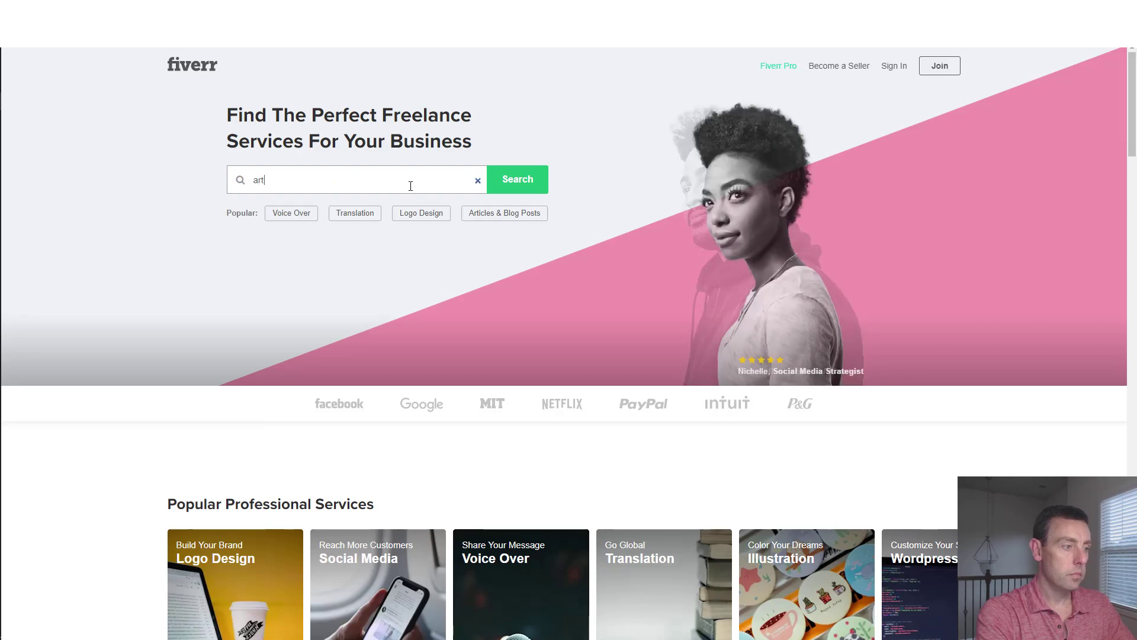
text(icle rew)
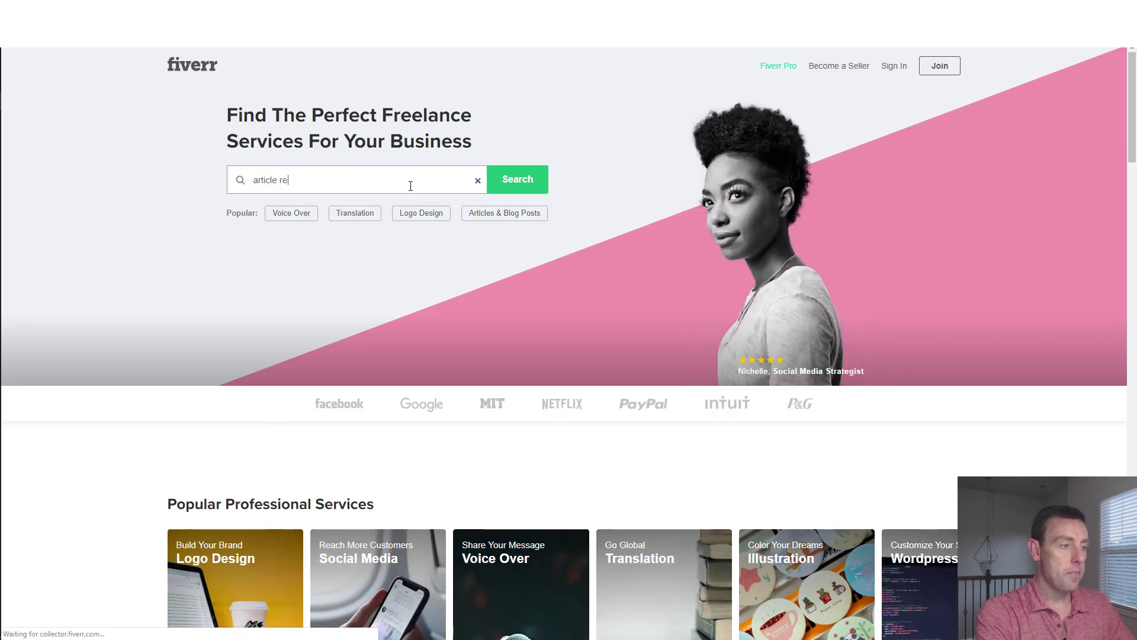
text(riter)
key(Return)
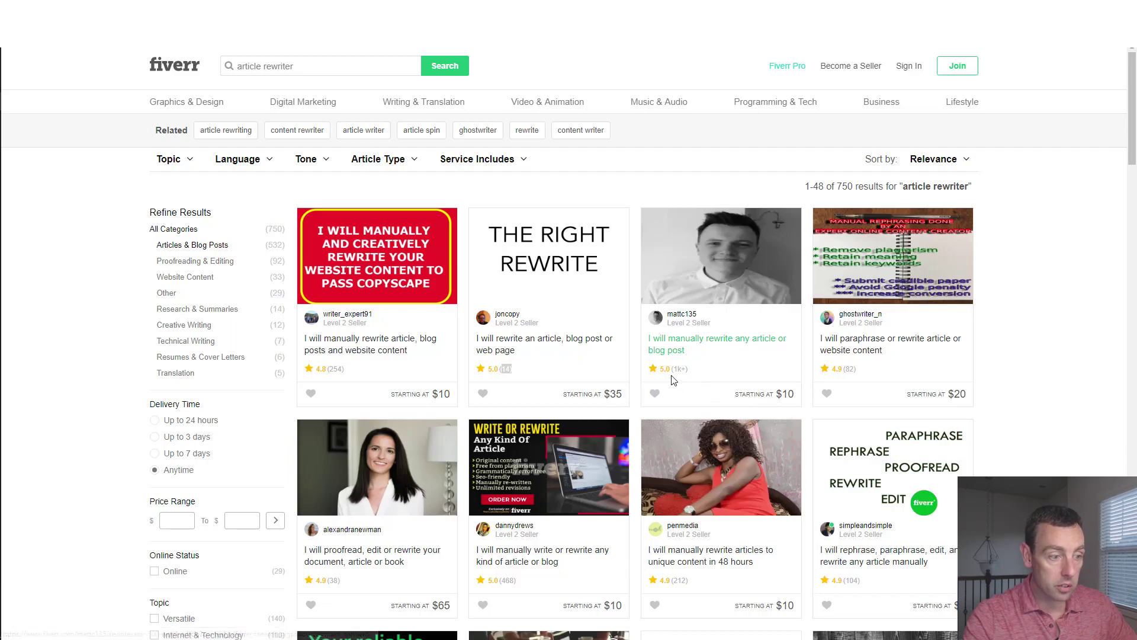
Open the $10 gig "I will manually rewrite any article or blog post" and dismiss the sign-up prompt
drag(675, 370, 659, 368)
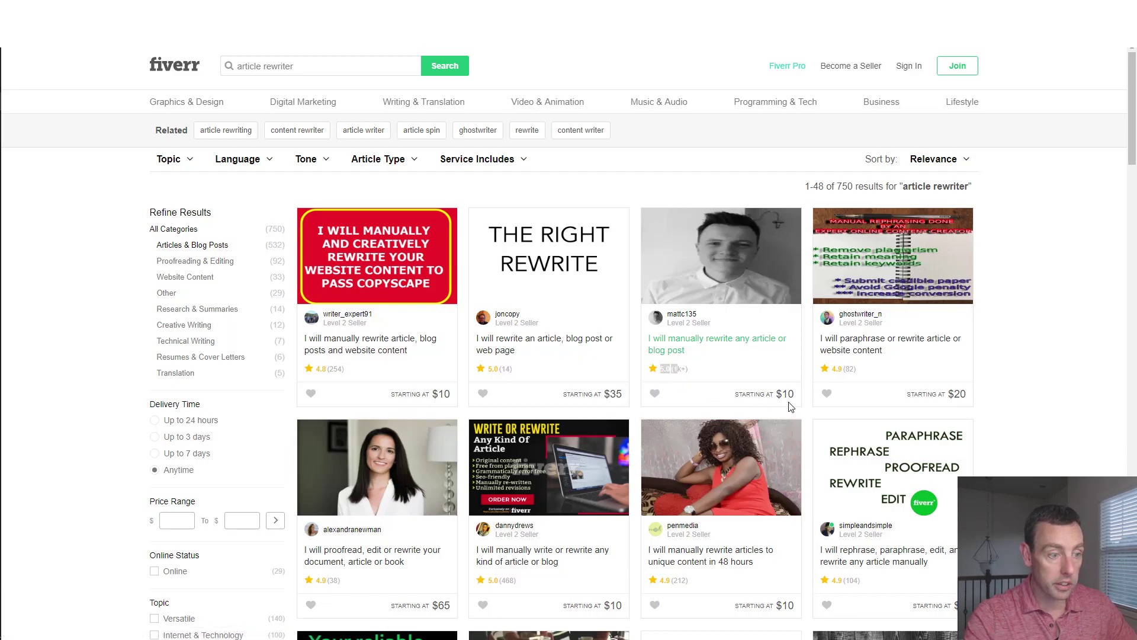
click(736, 354)
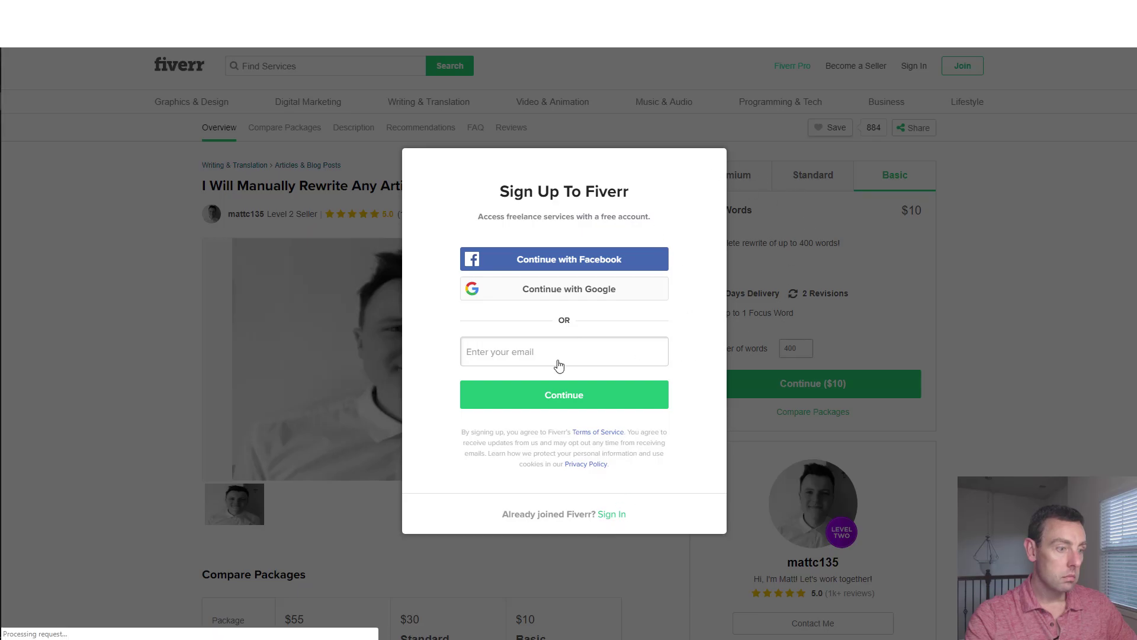
key(Escape)
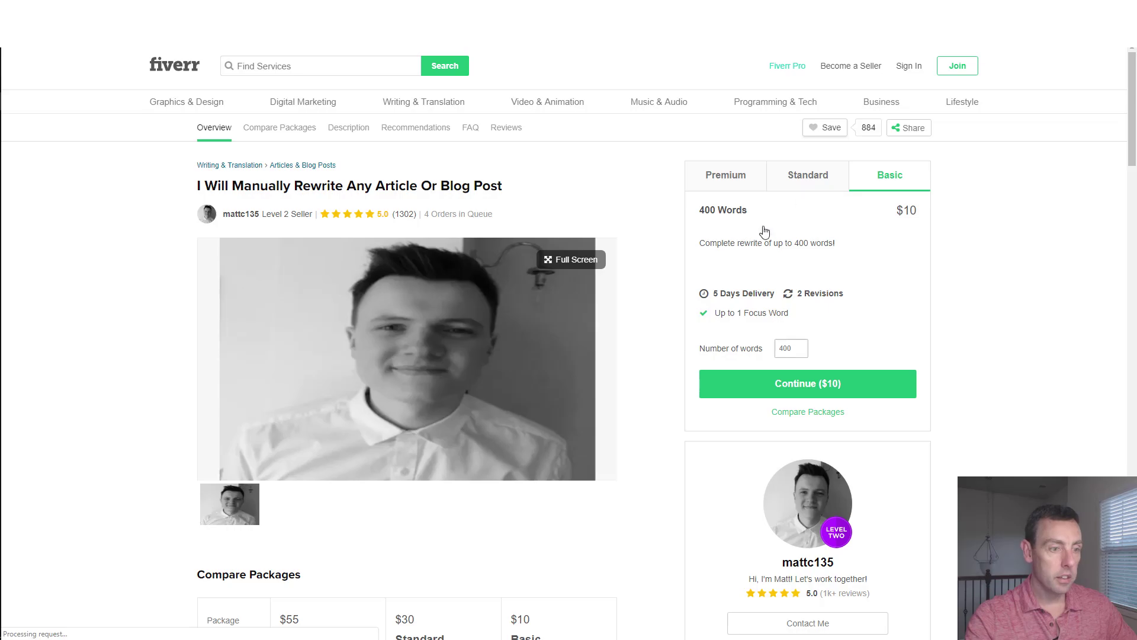
Show the gig's Standard package and review its word count, price and seller rating
click(810, 181)
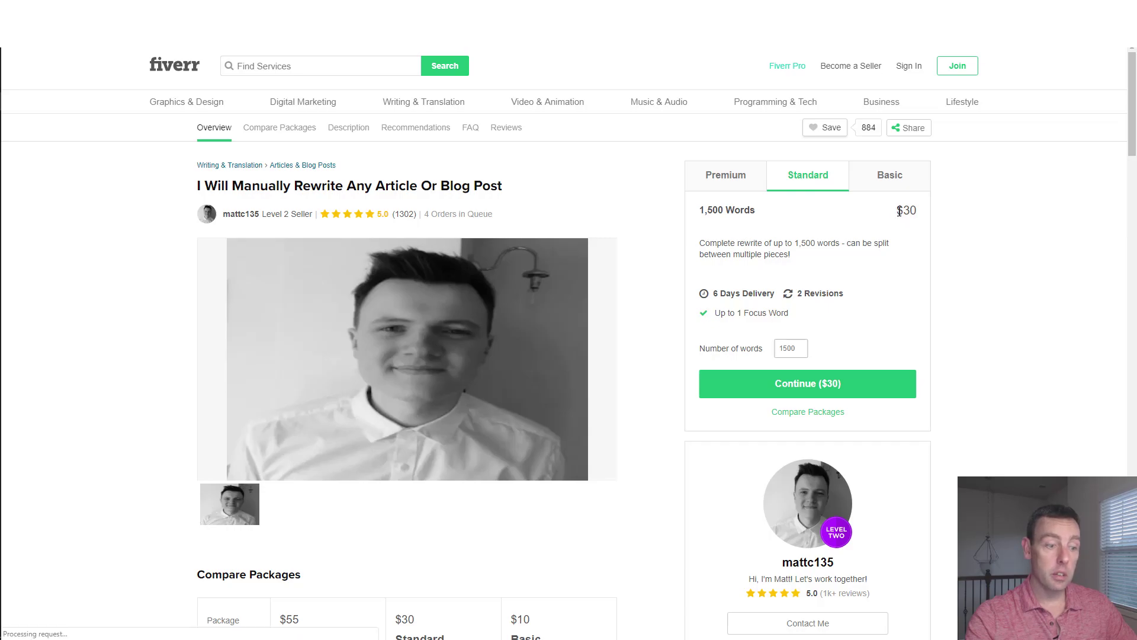
drag(779, 179, 832, 180)
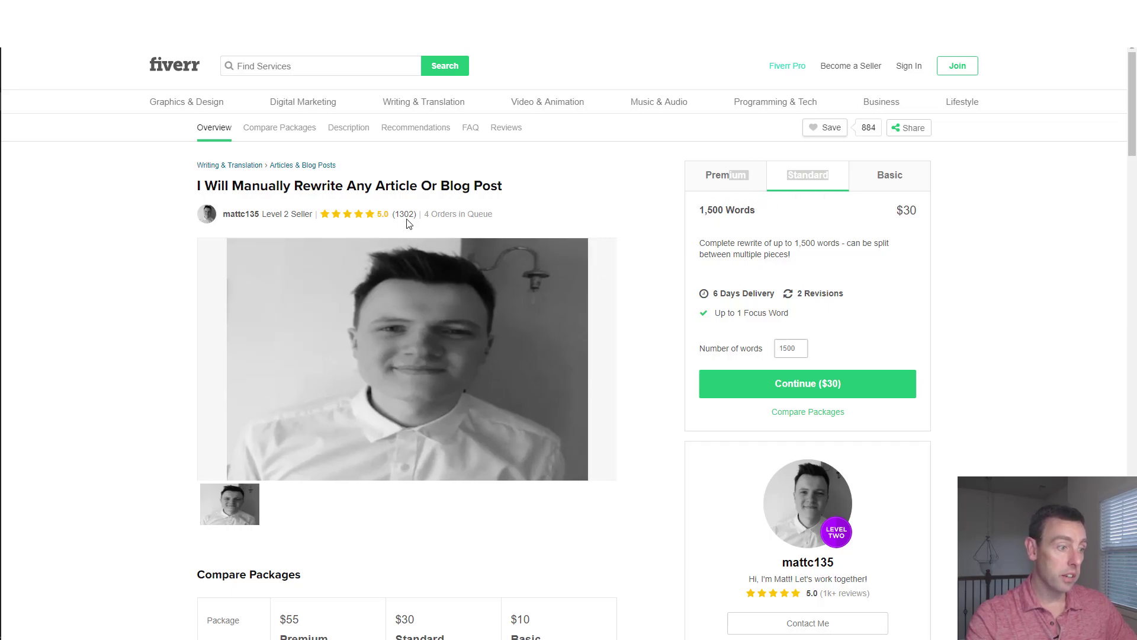
scroll(589, 323, down, 3)
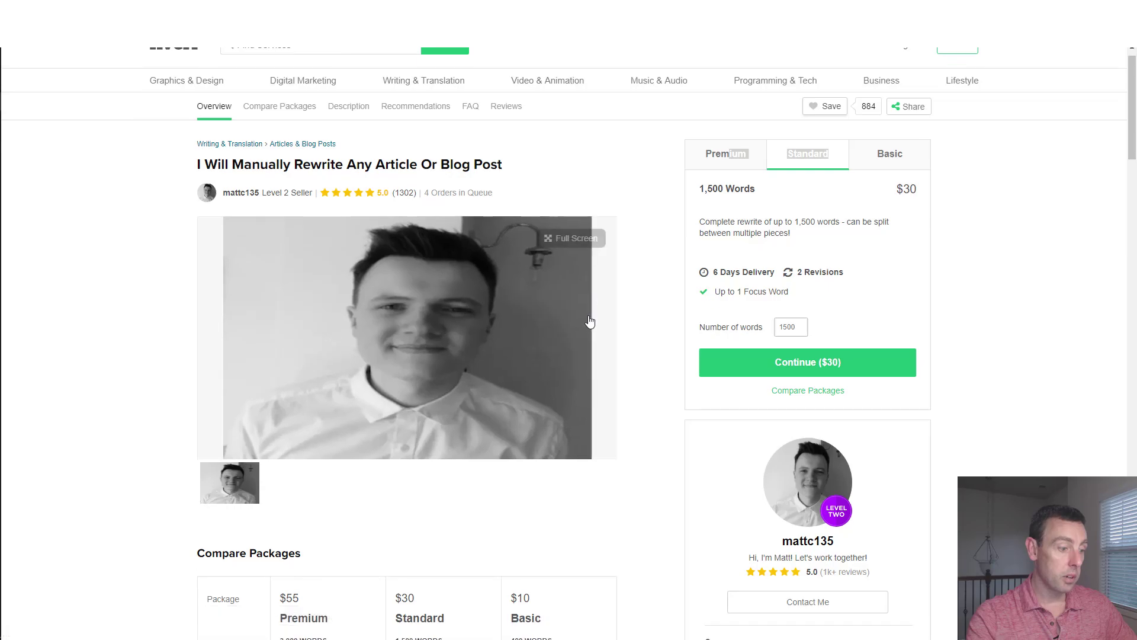
scroll(649, 93, up, 3)
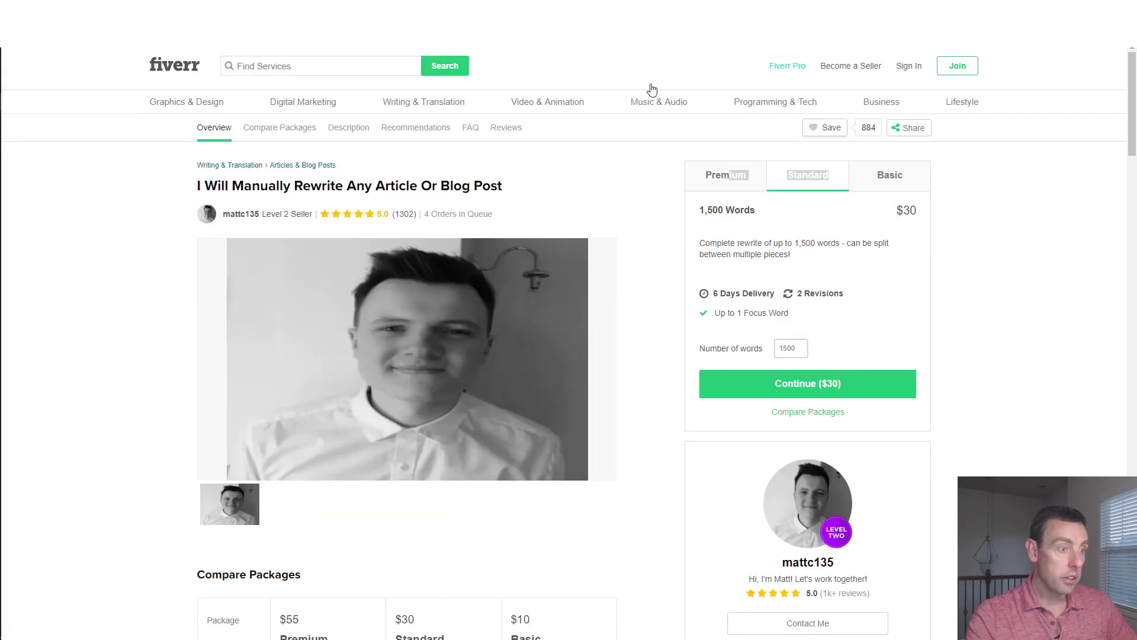
Return to the article rewriter search results and look over the other gigs' ratings and starting prices
key(alt+Left)
scroll(781, 339, down, 2)
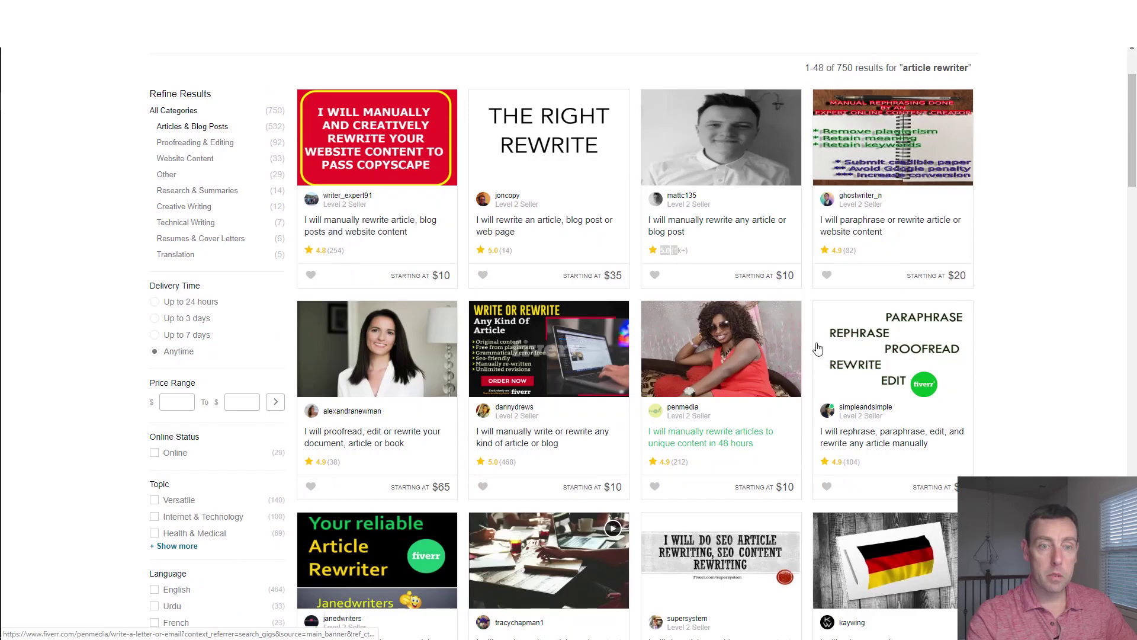
scroll(758, 406, up, 2)
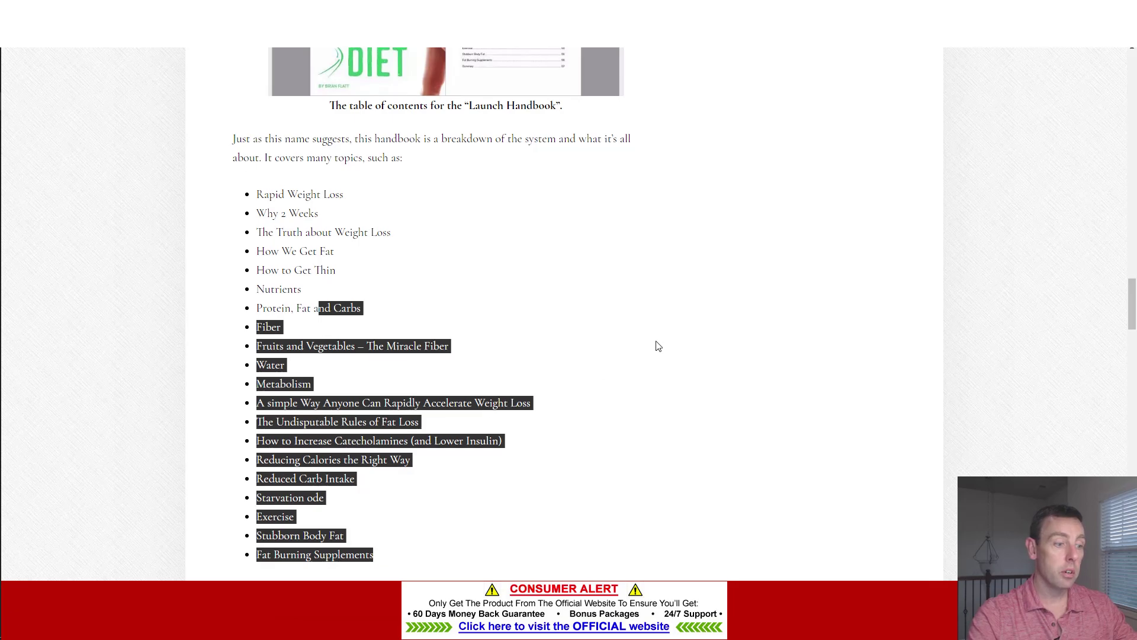
View the beginning of the 2 Week Diet System review article and The 2 Week Diet sales page
scroll(655, 348, up, 15)
scroll(655, 348, up, 15)
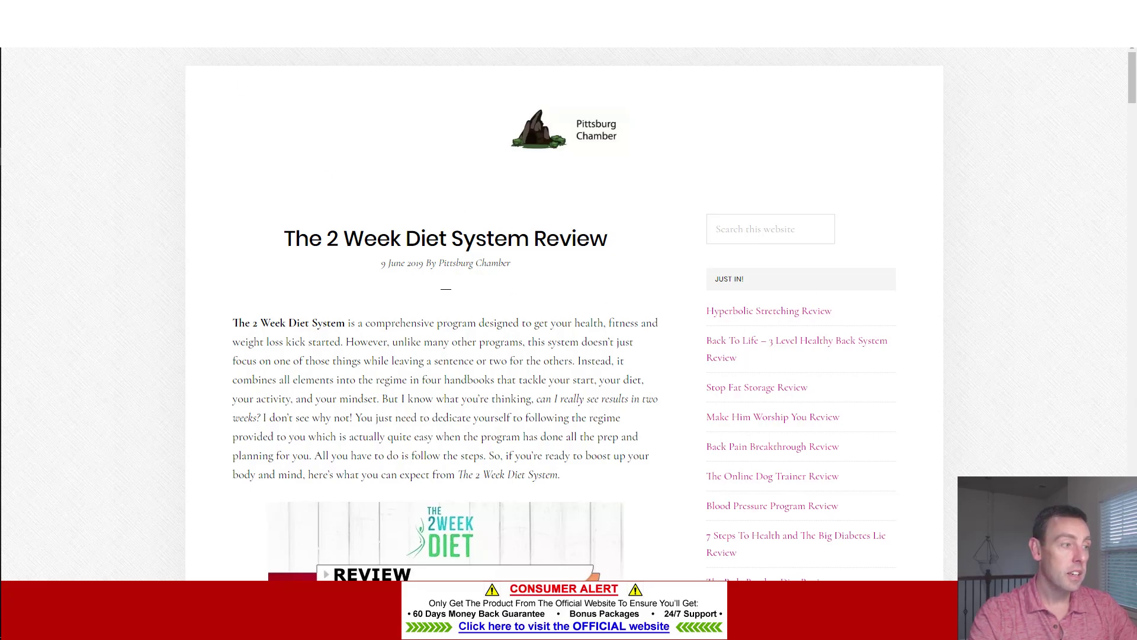
click(199, 116)
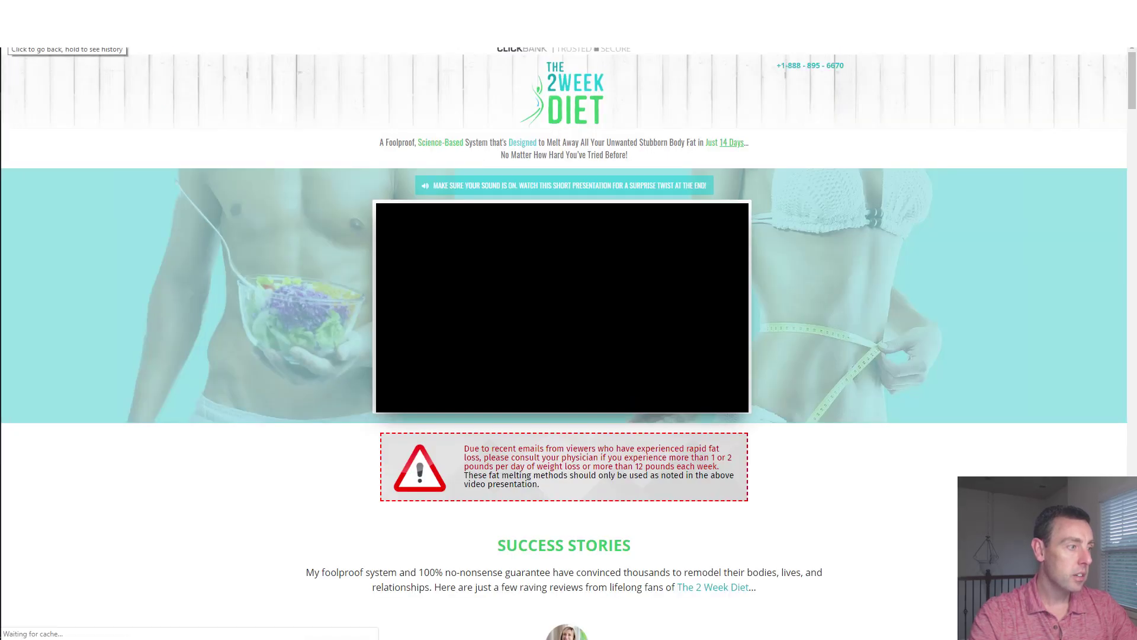
click(14, 36)
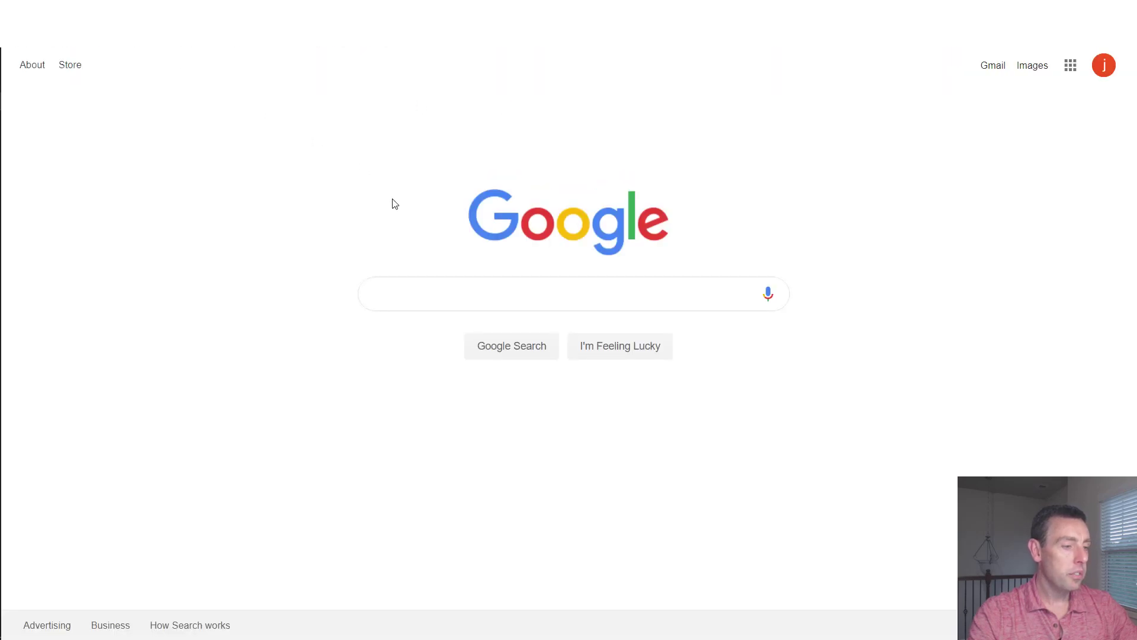
Search Google for "the two week diet review" and show only the video results
click(455, 299)
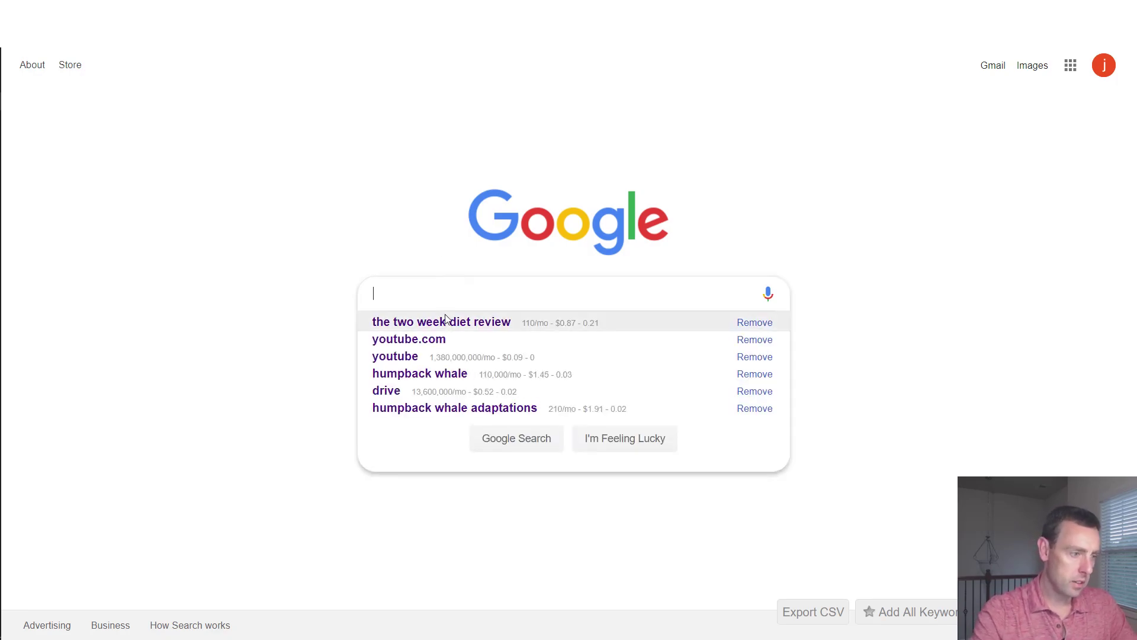
click(445, 321)
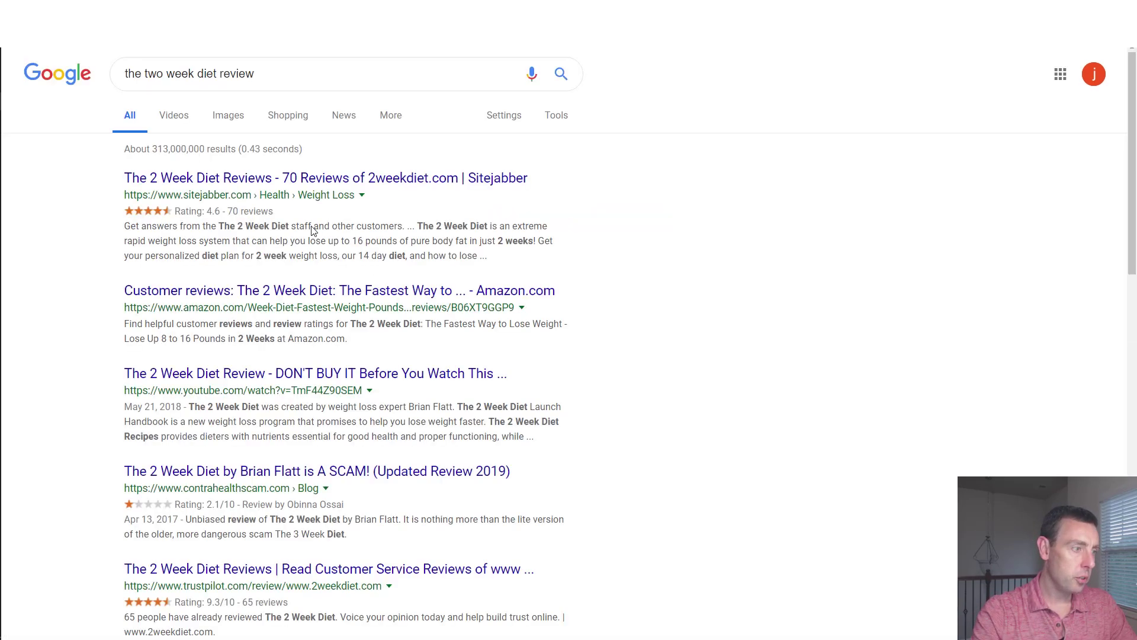
click(173, 119)
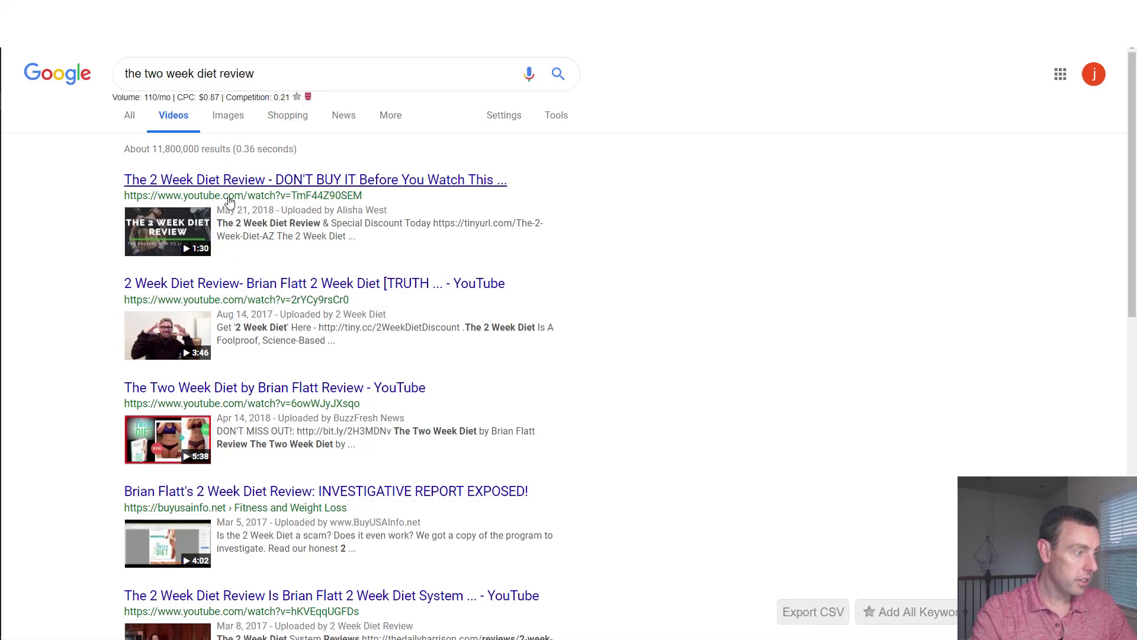
Switch to YouTube and search for "the two week diet"
drag(299, 77, 89, 83)
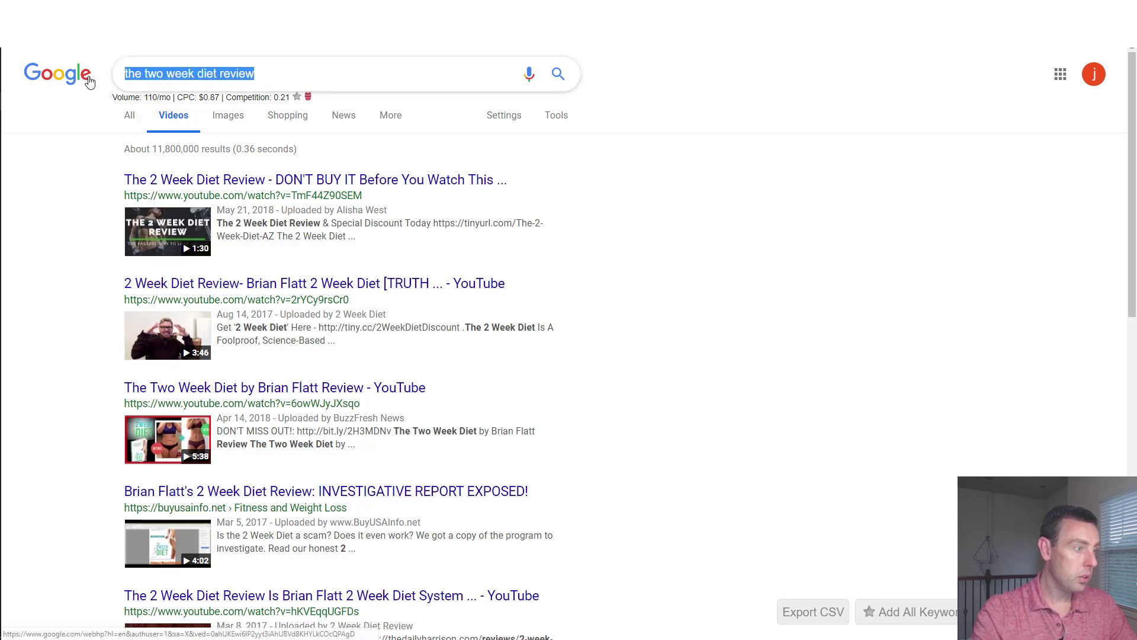
key(ctrl+l)
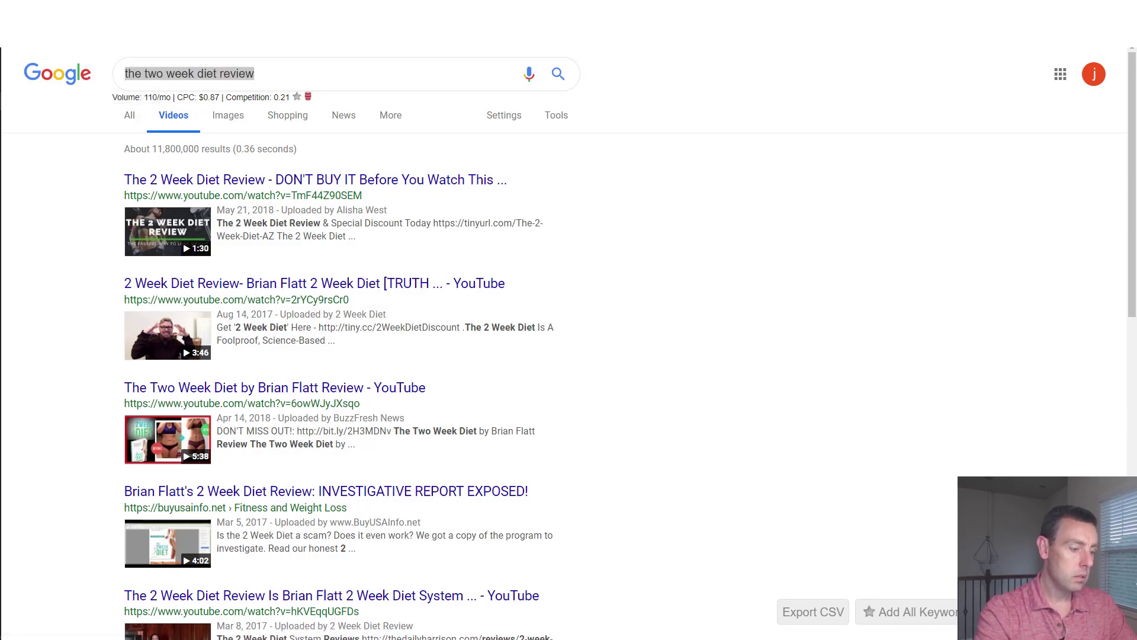
text(youtube)
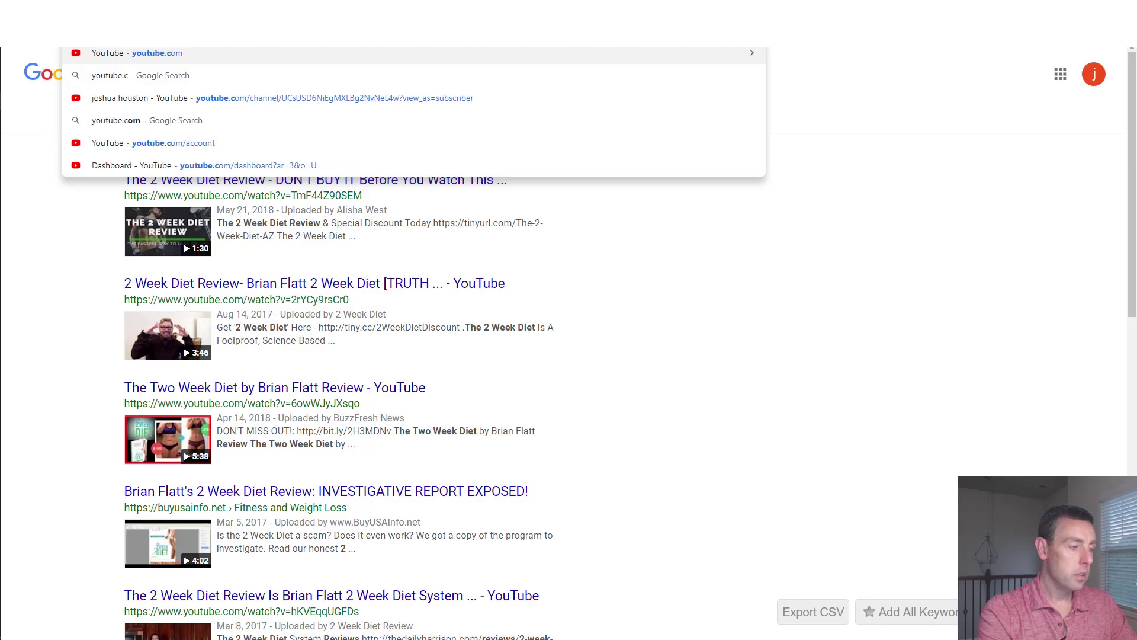
key(Return)
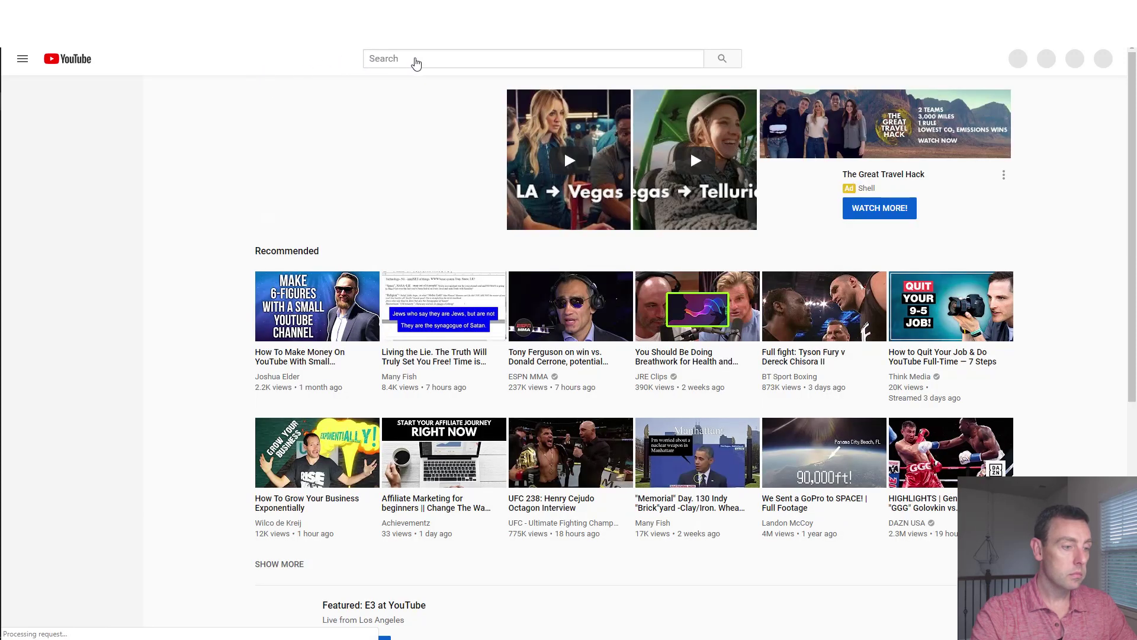
click(416, 58)
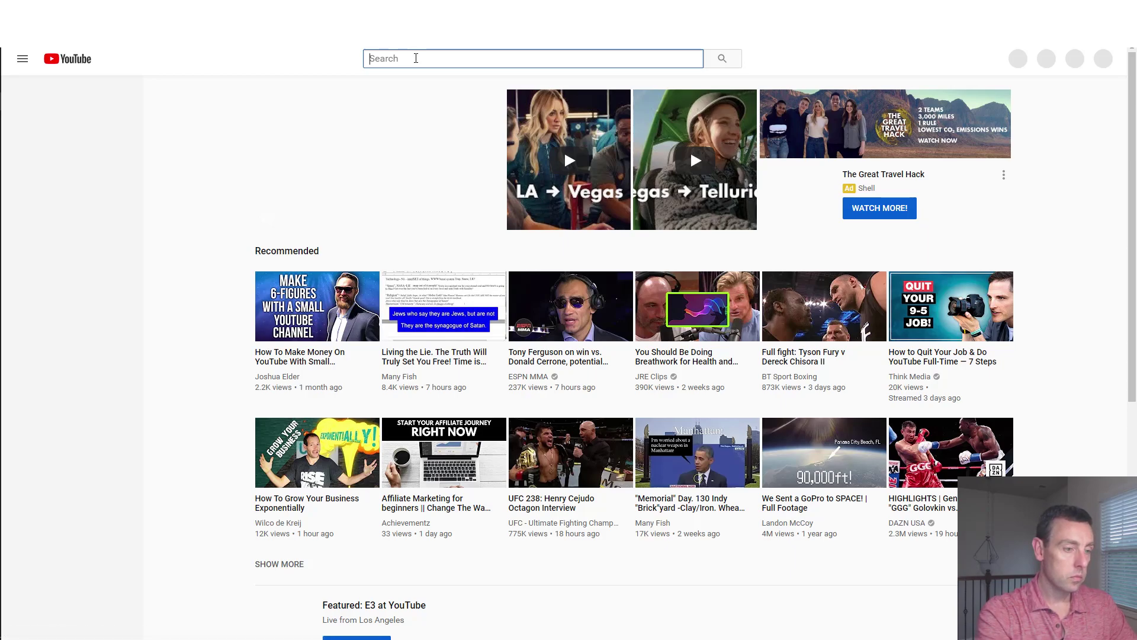
text(the two week diet)
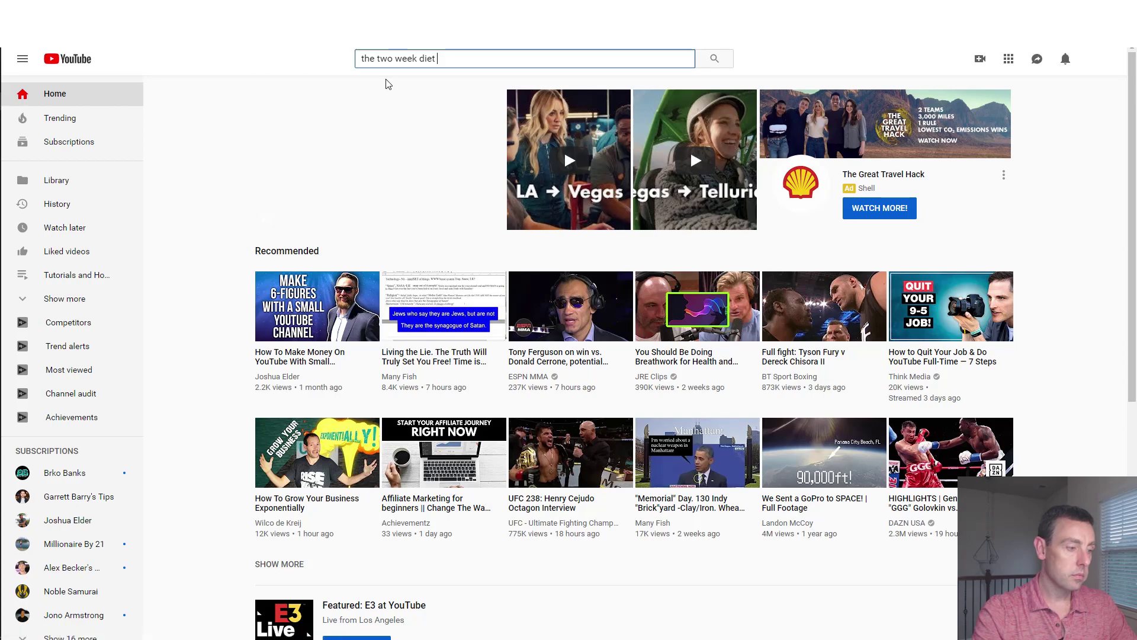
key(Return)
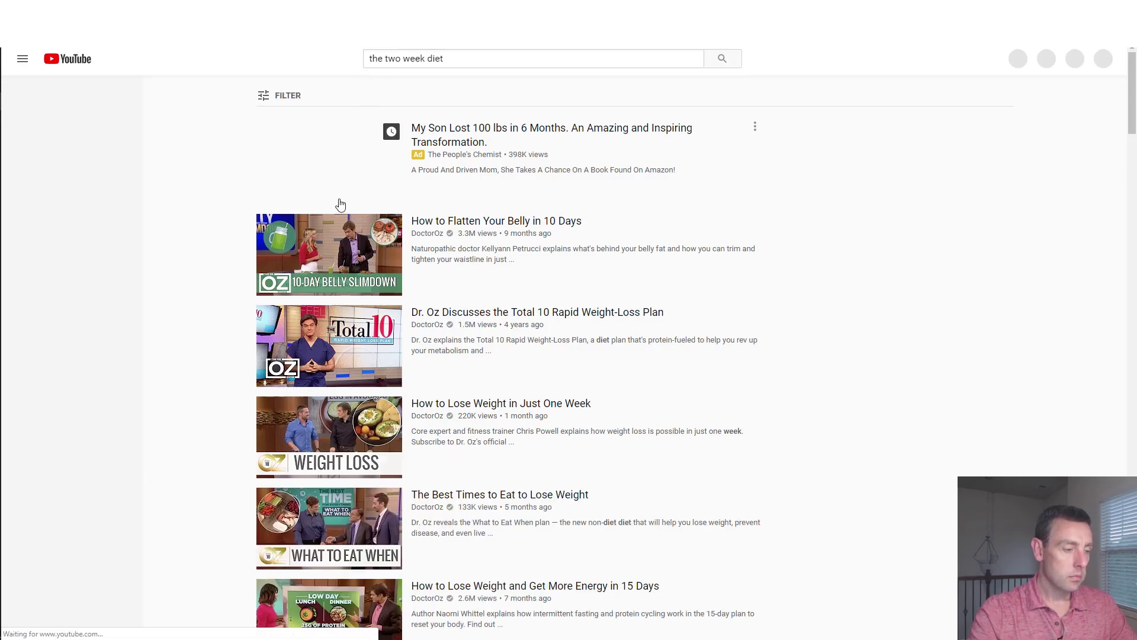
Refine the YouTube search to "the two week diet review" and look over the listed review videos
click(455, 264)
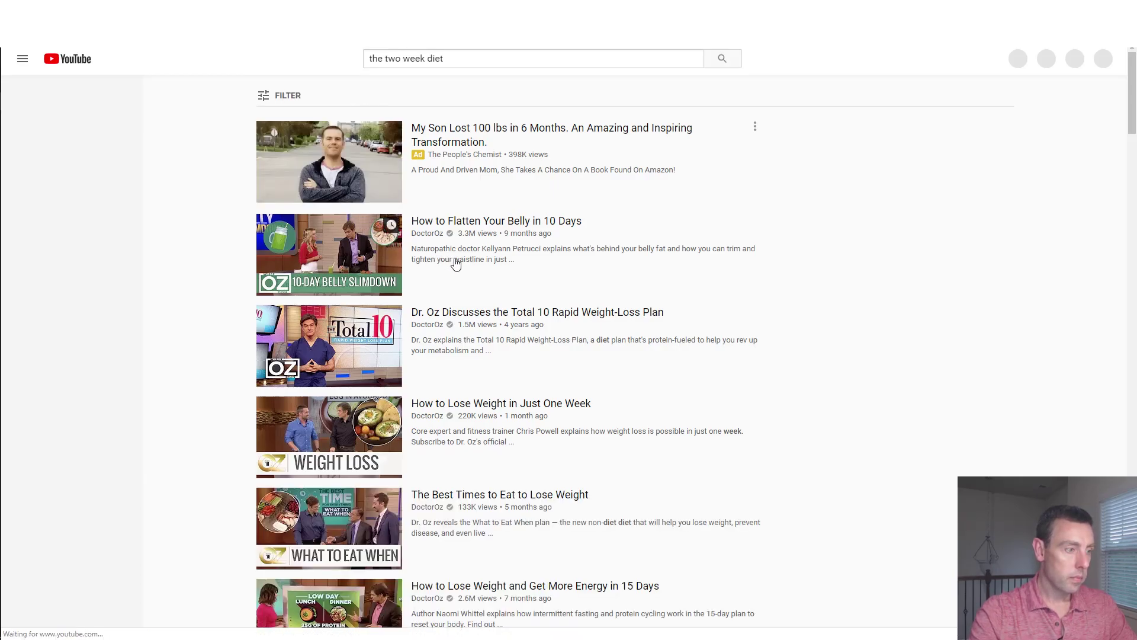
click(479, 57)
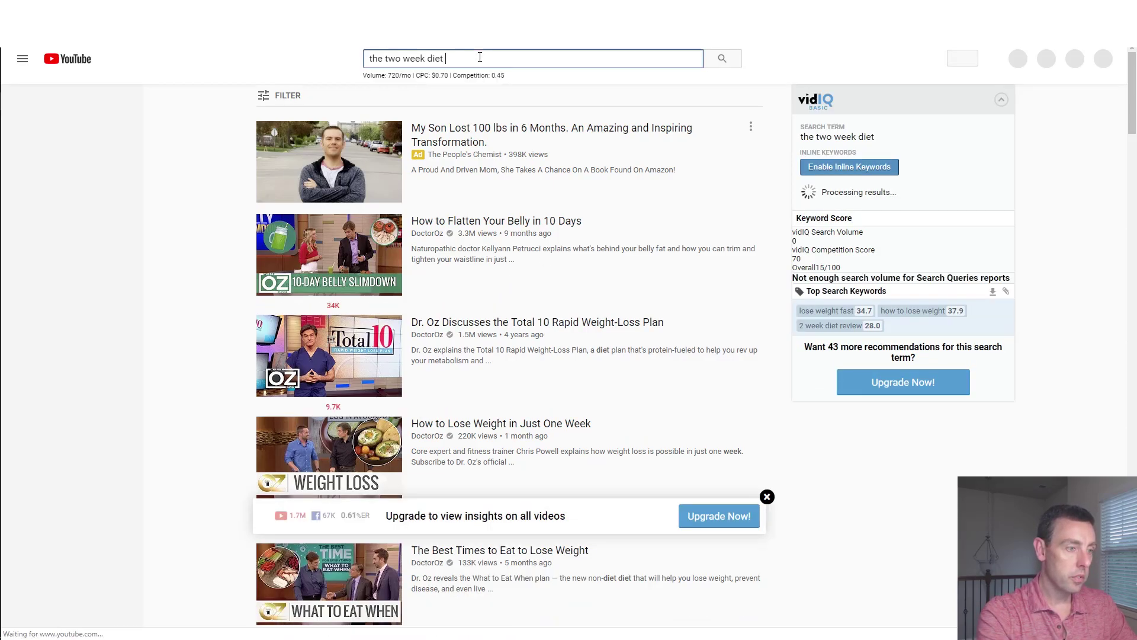
text(review)
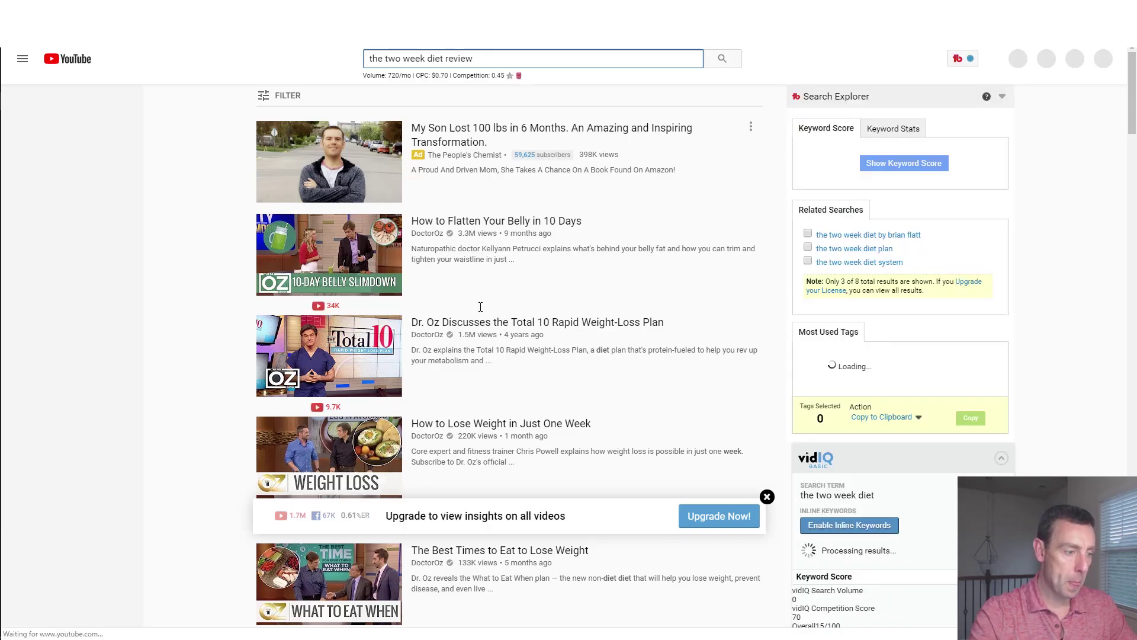
click(638, 390)
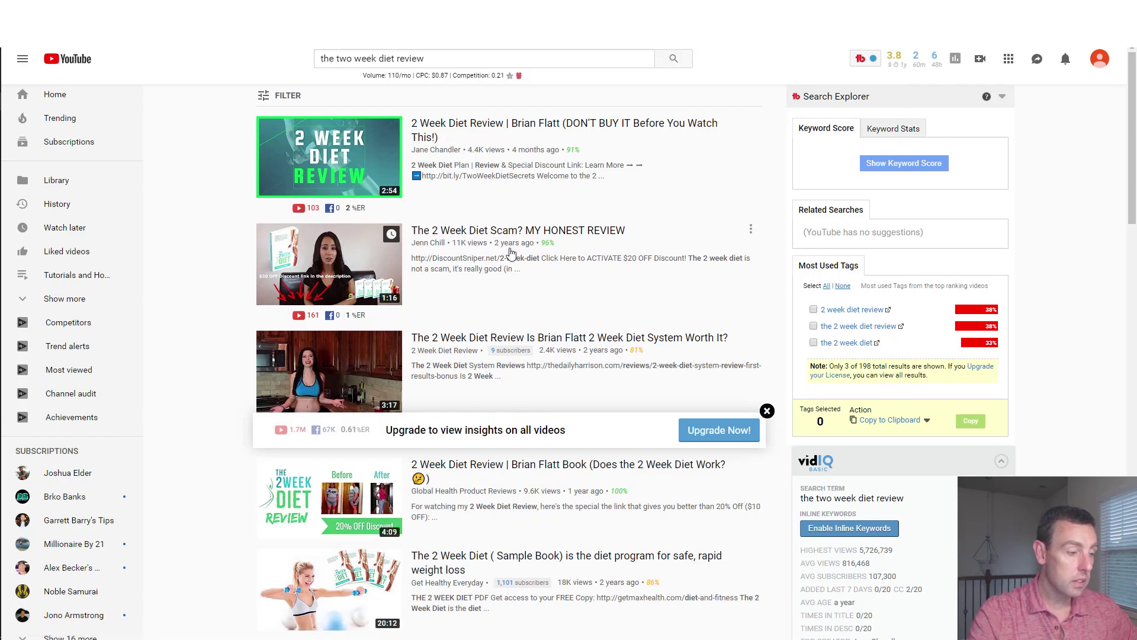
scroll(516, 250, down, 3)
scroll(510, 247, down, 3)
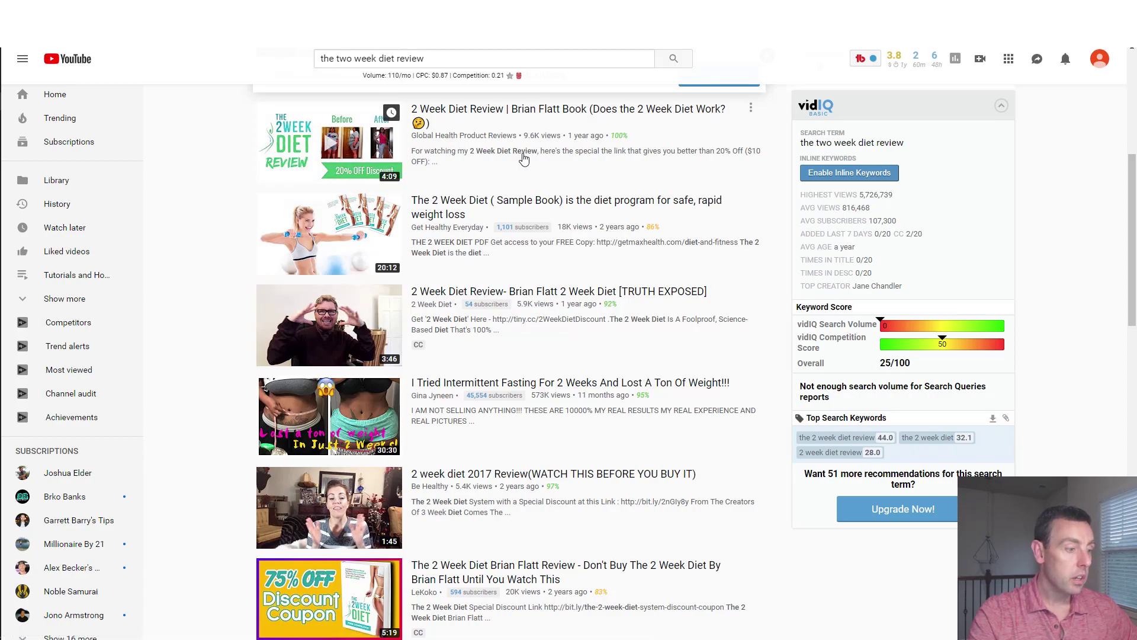
scroll(533, 154, up, 6)
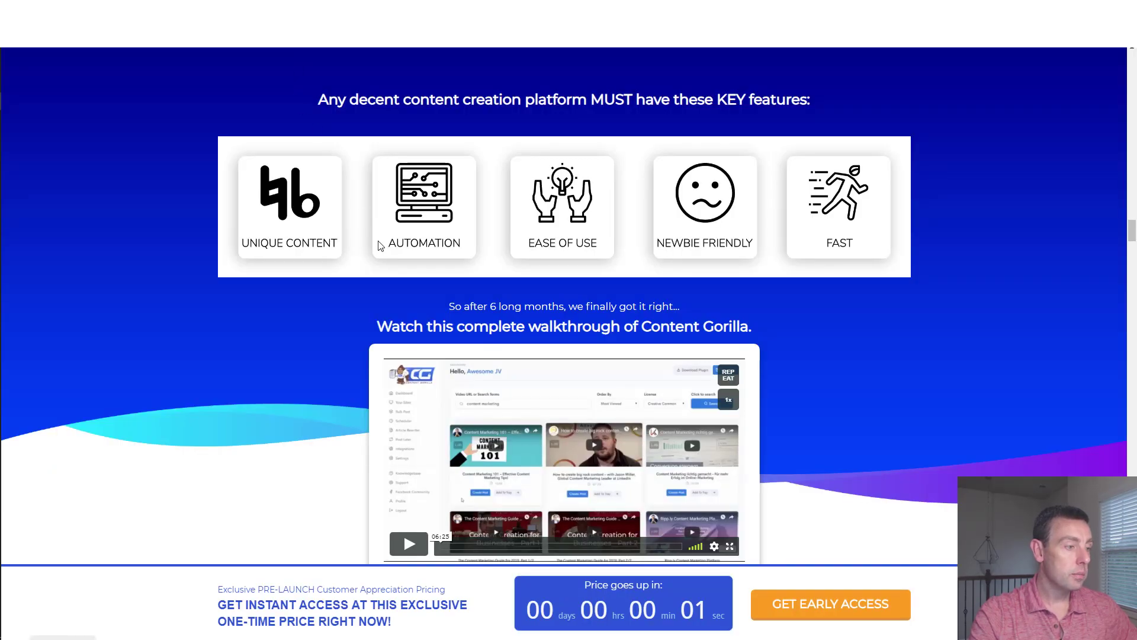
Look over the key features, demo video and customer testimonial on the Content Gorilla sales page
scroll(411, 338, up, 4)
scroll(407, 335, up, 4)
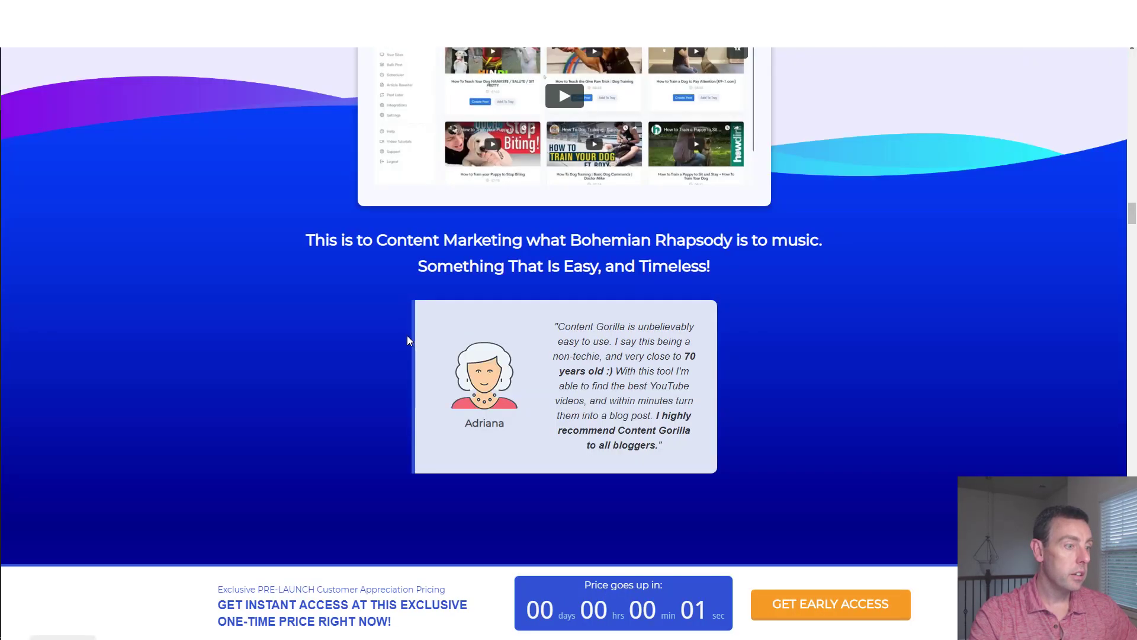
scroll(401, 329, down, 9)
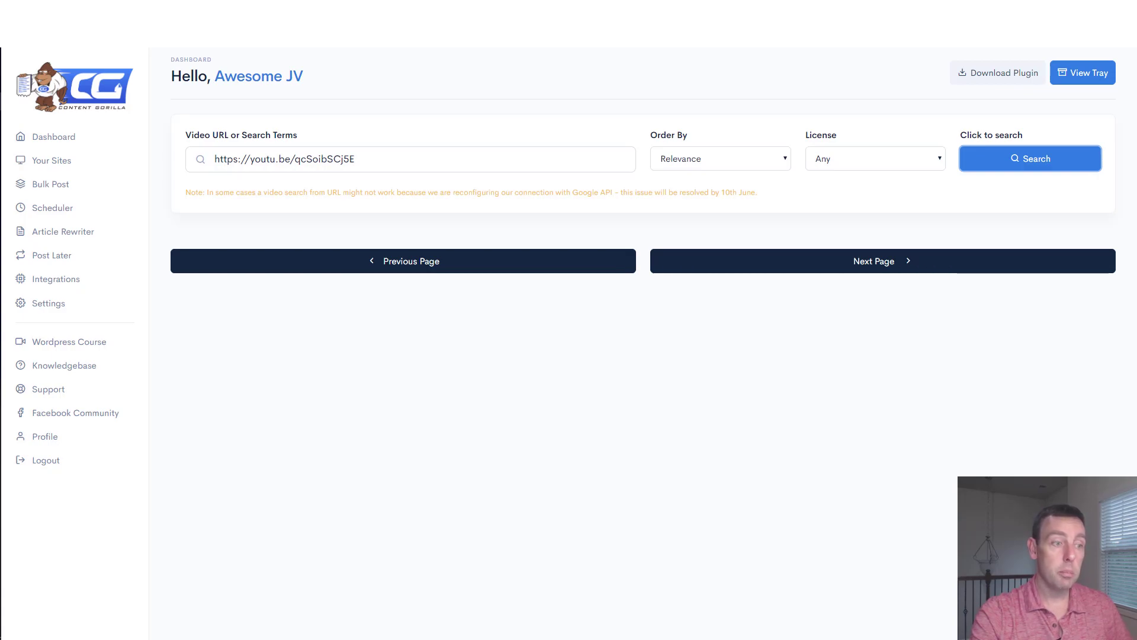
Clear the video URL from the Content Gorilla search and reload the dashboard's video list
triple_click(369, 160)
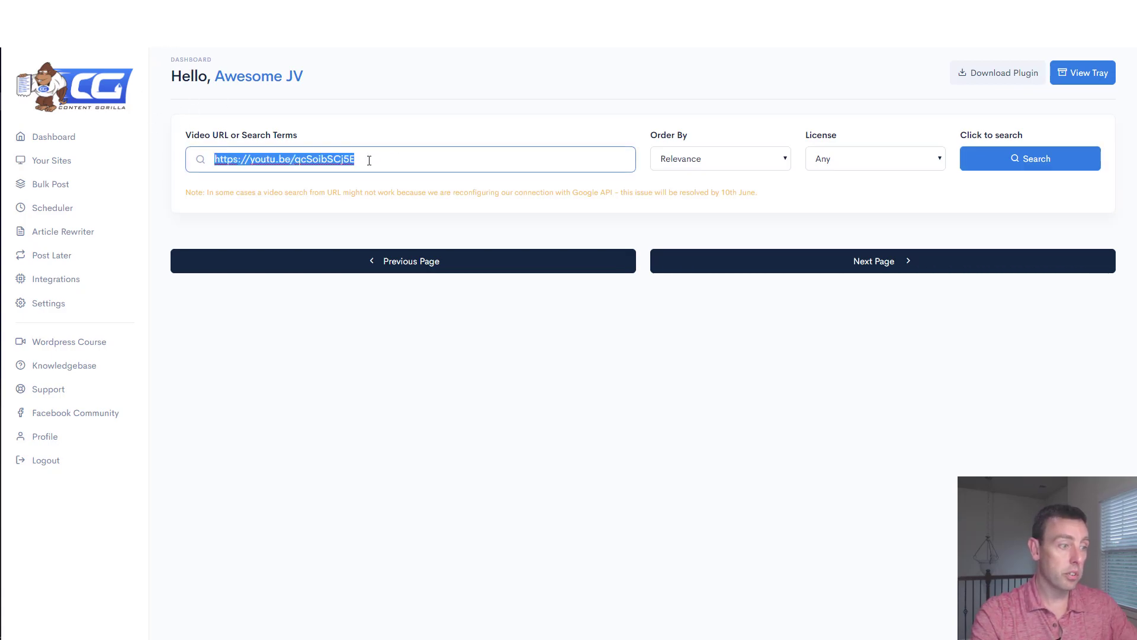
key(BackSpace)
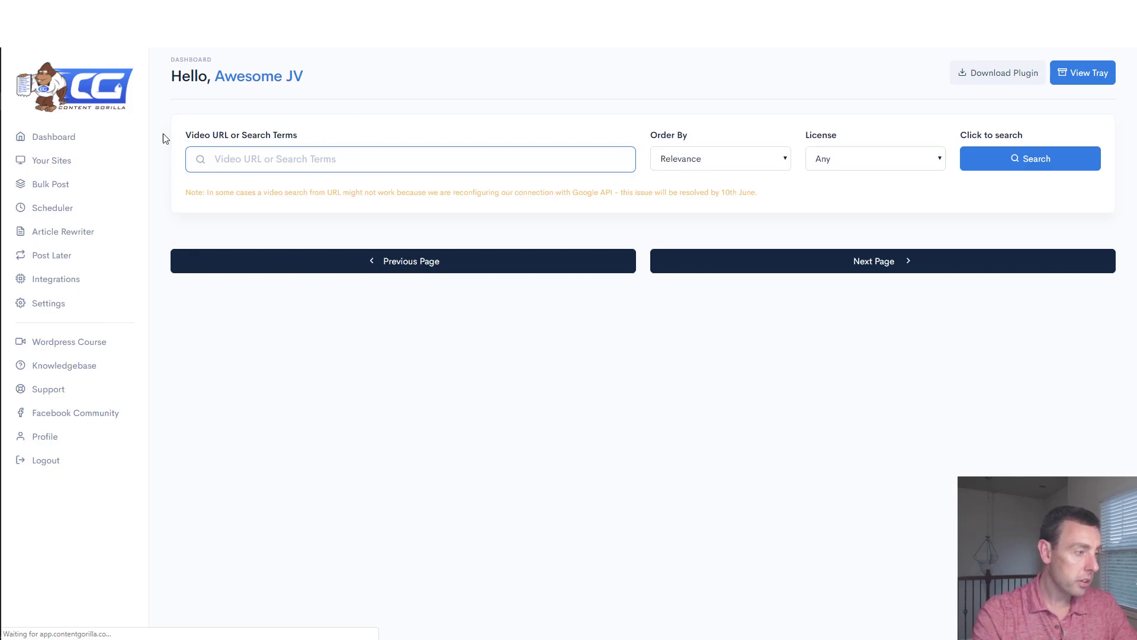
click(59, 138)
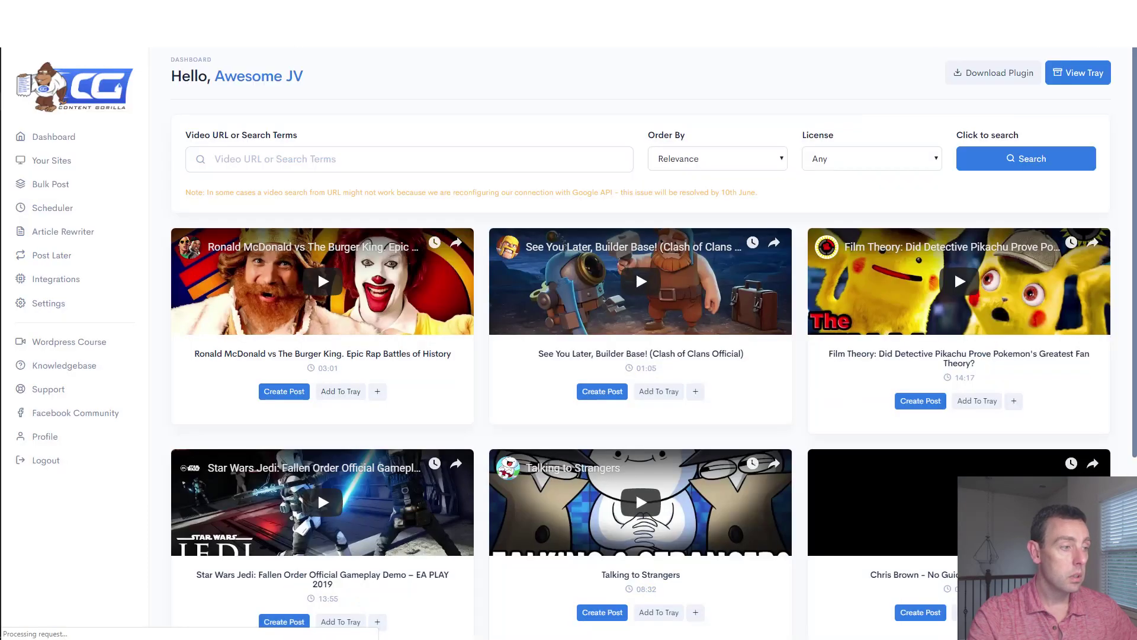
Try to create a post from the "See You Later, Builder Base!" video and from the Ronald McDonald vs The Burger King video
right_click(303, 159)
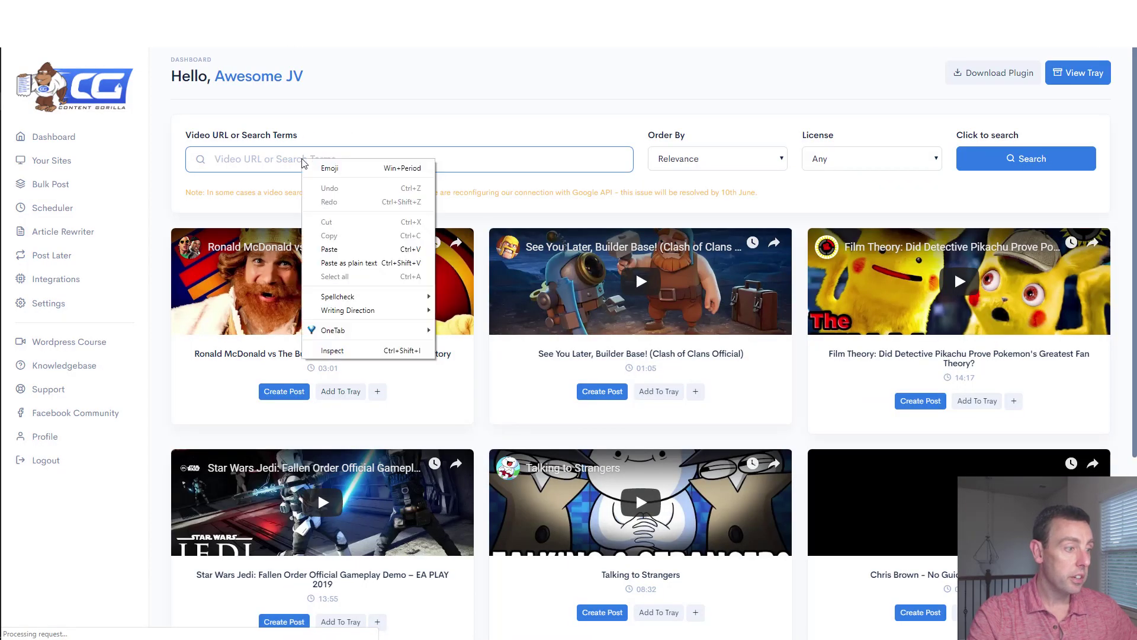
click(497, 106)
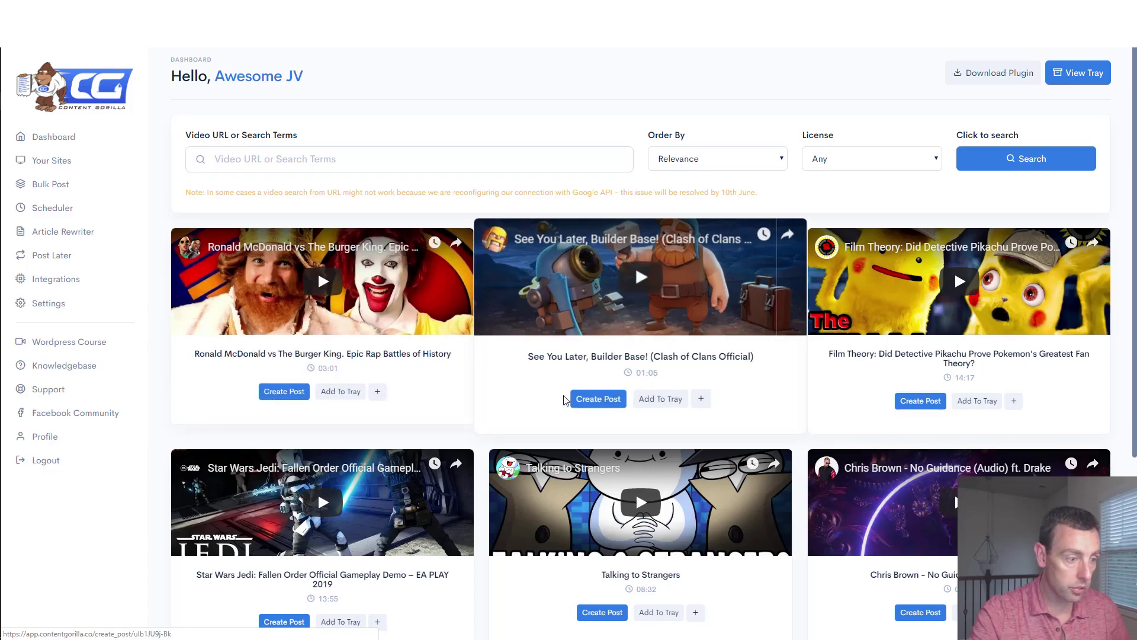
click(599, 400)
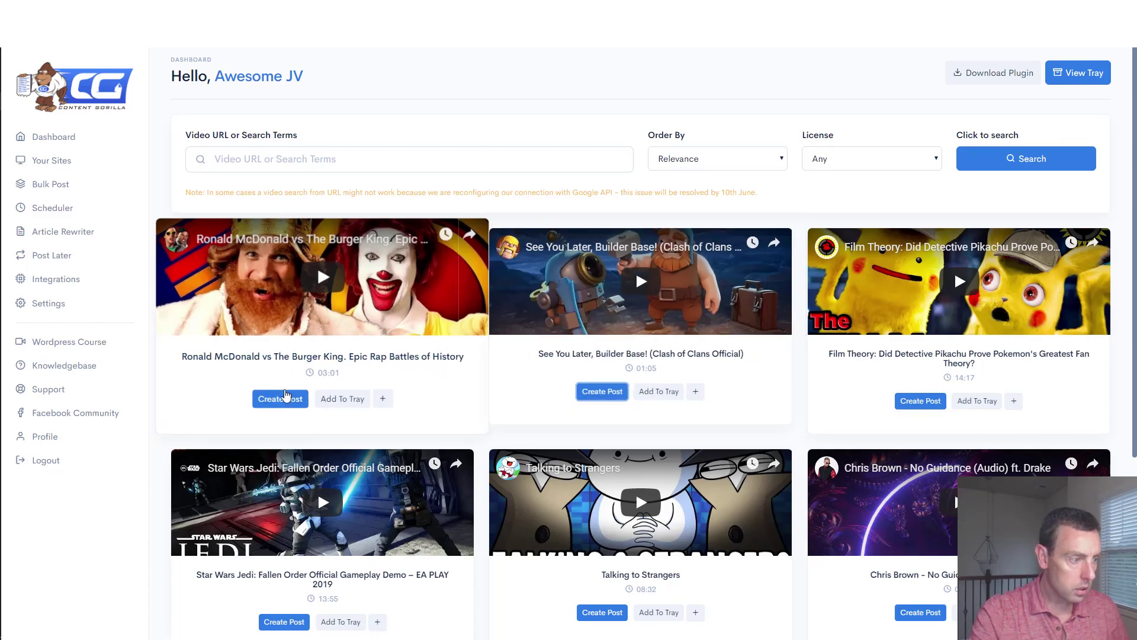
click(283, 400)
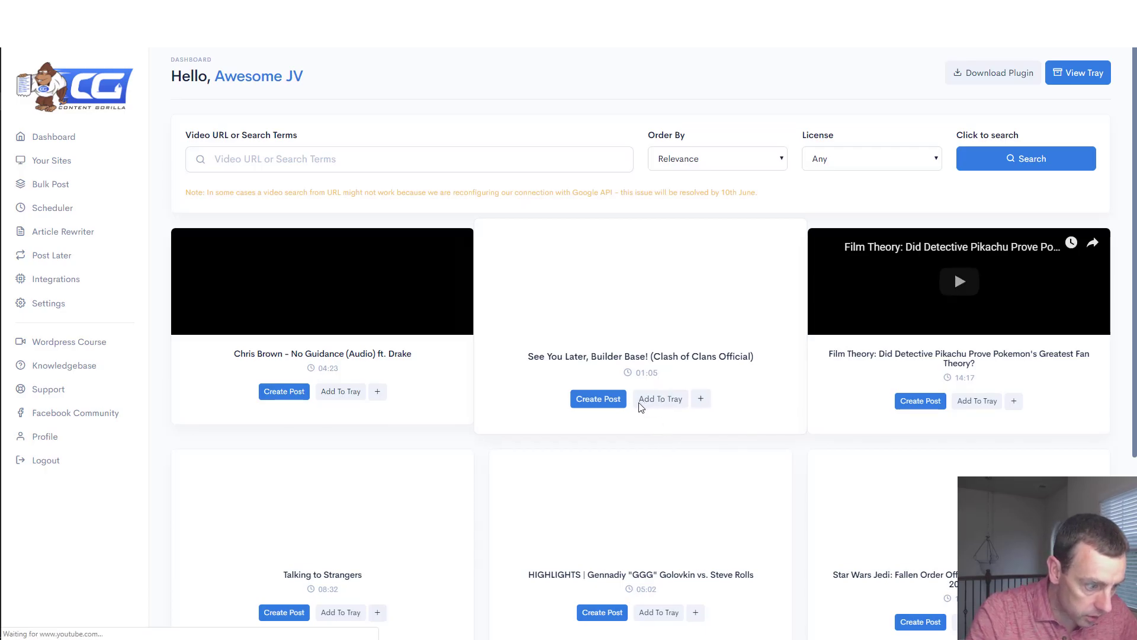
Create a new post from the video "Giving Starbucks Employees $1,000 If They Spell My Name Right!"
scroll(652, 409, down, 3)
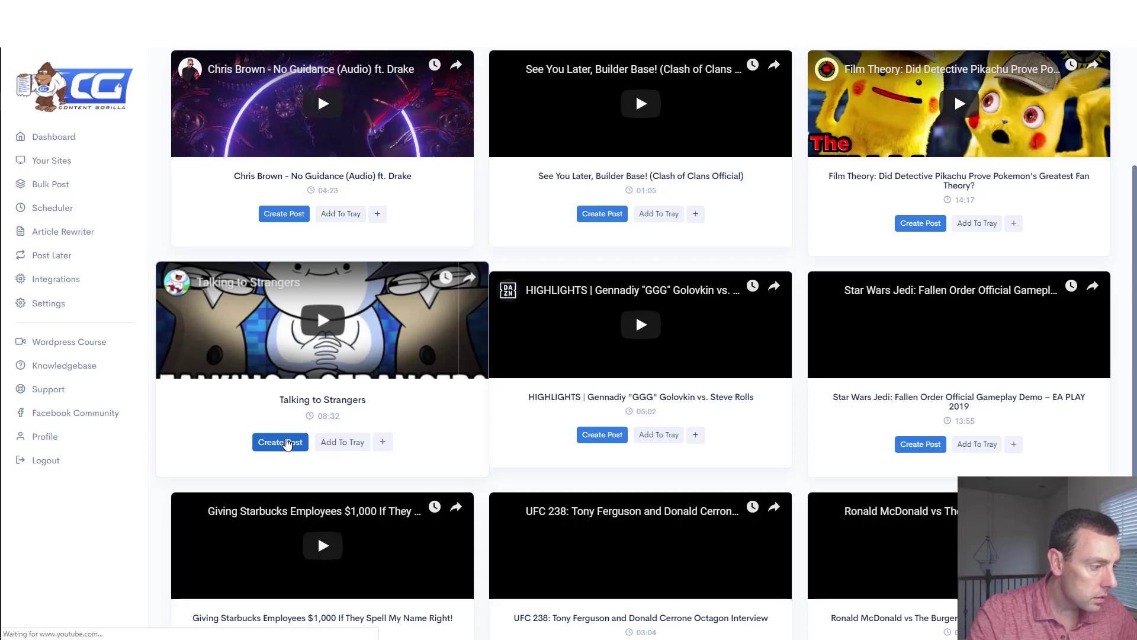
scroll(284, 440, down, 2)
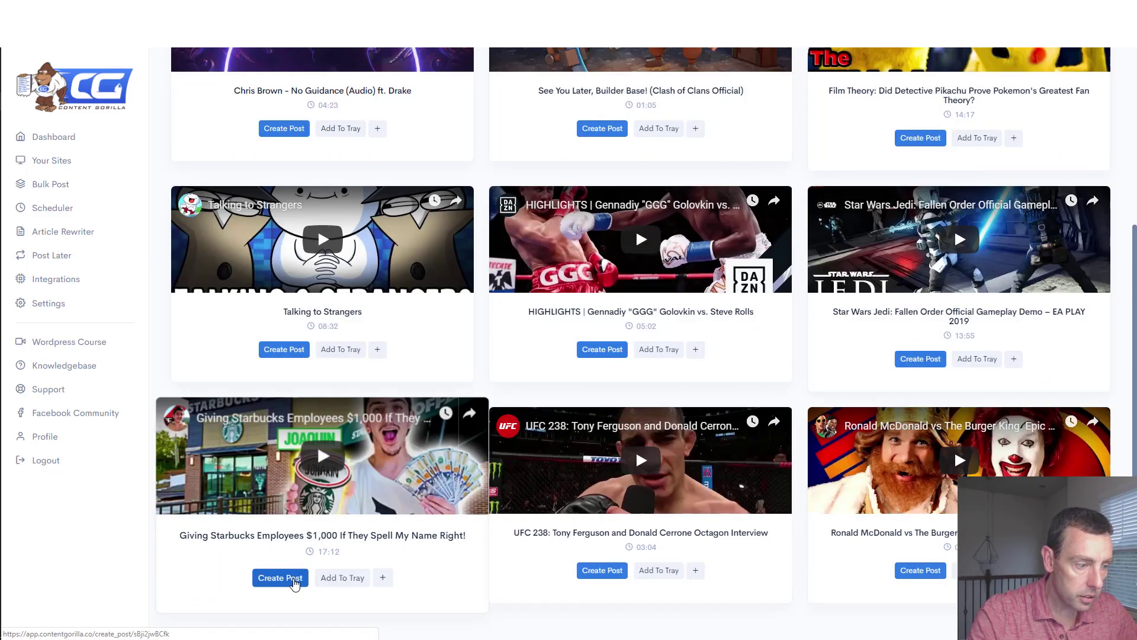
click(294, 583)
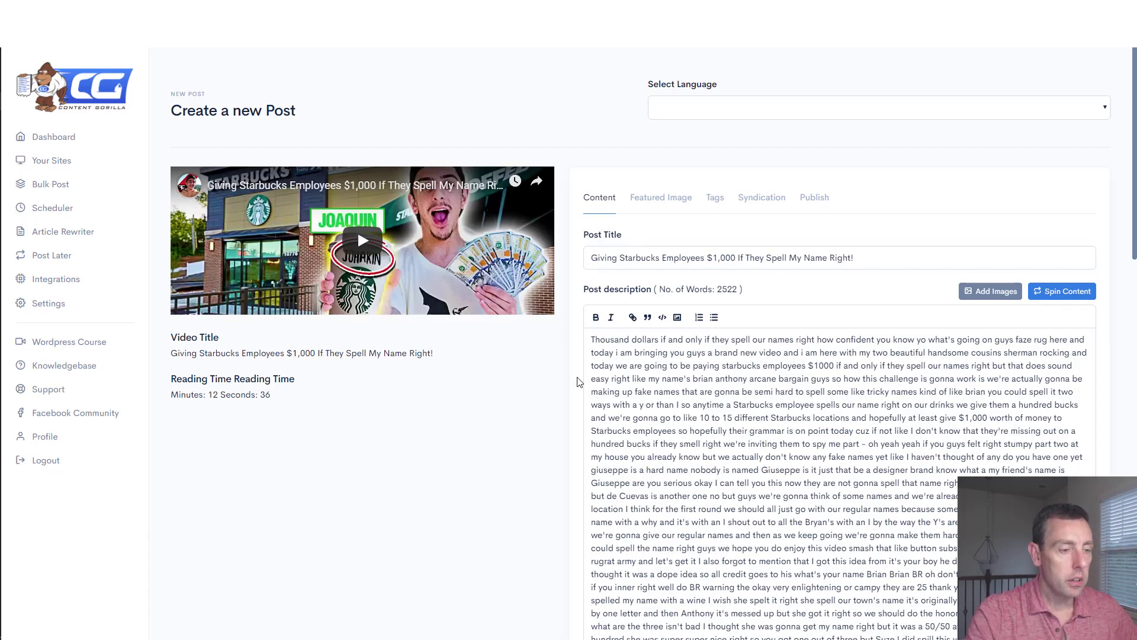
Make the post description's opening words "Thousand dollars if and only if they spell our names right how confident" bold
drag(596, 340, 1066, 450)
click(1091, 353)
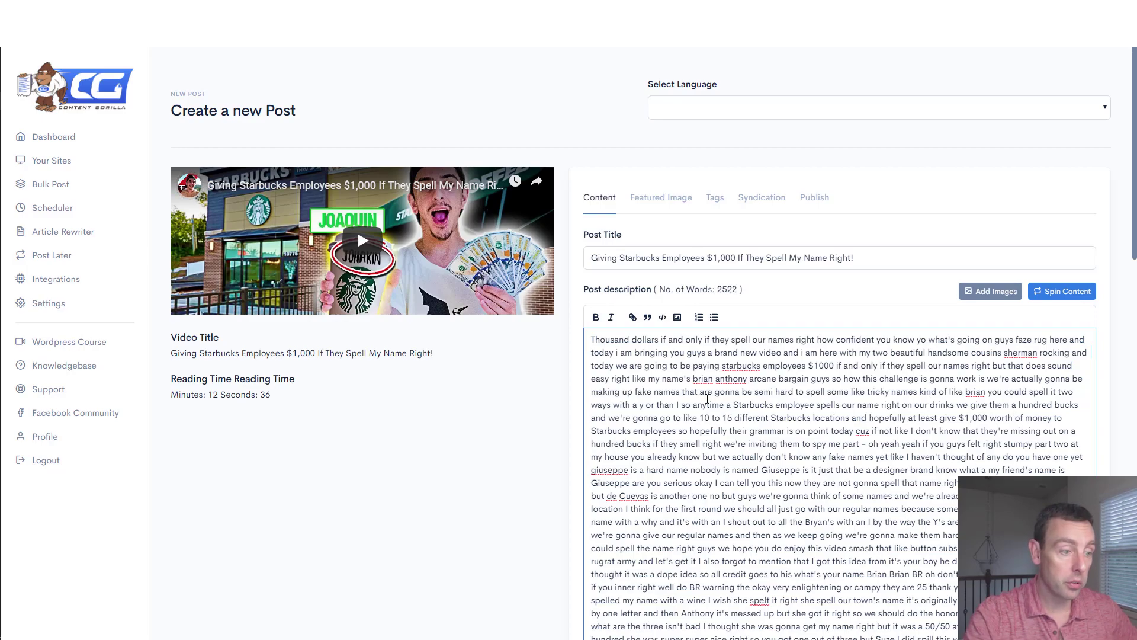
scroll(761, 422, down, 1)
scroll(760, 422, down, 1)
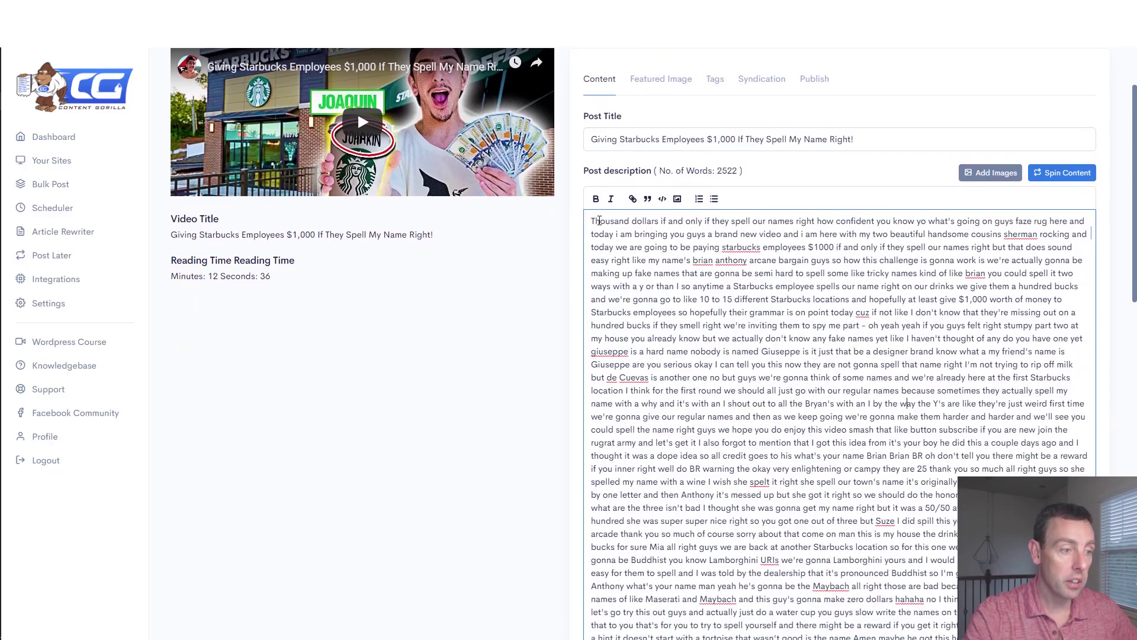
drag(725, 220, 877, 221)
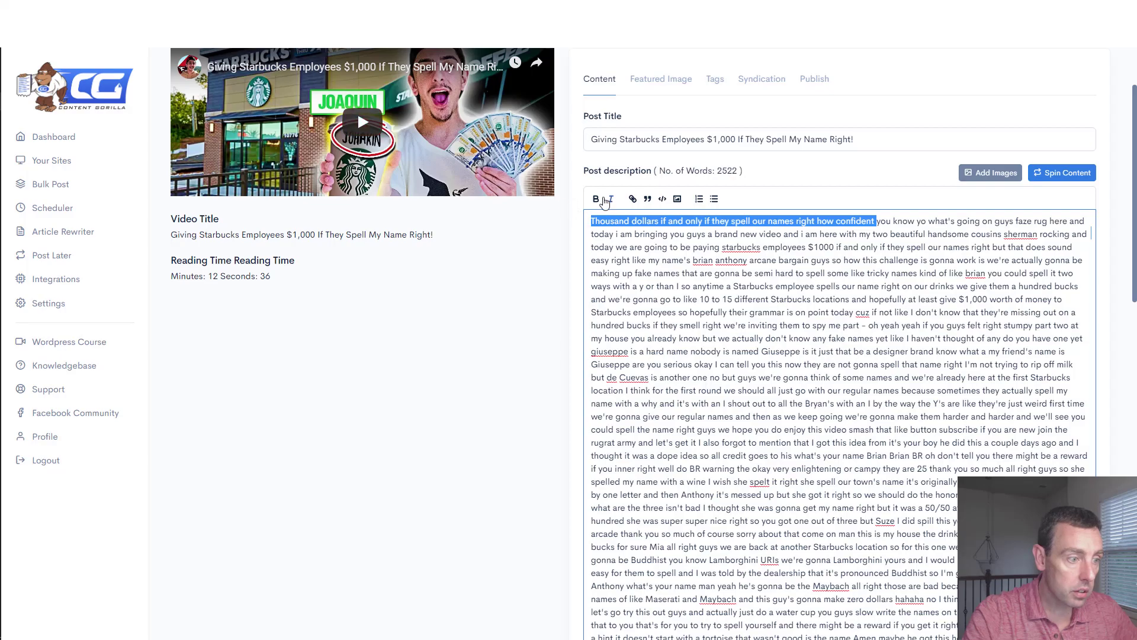
click(598, 199)
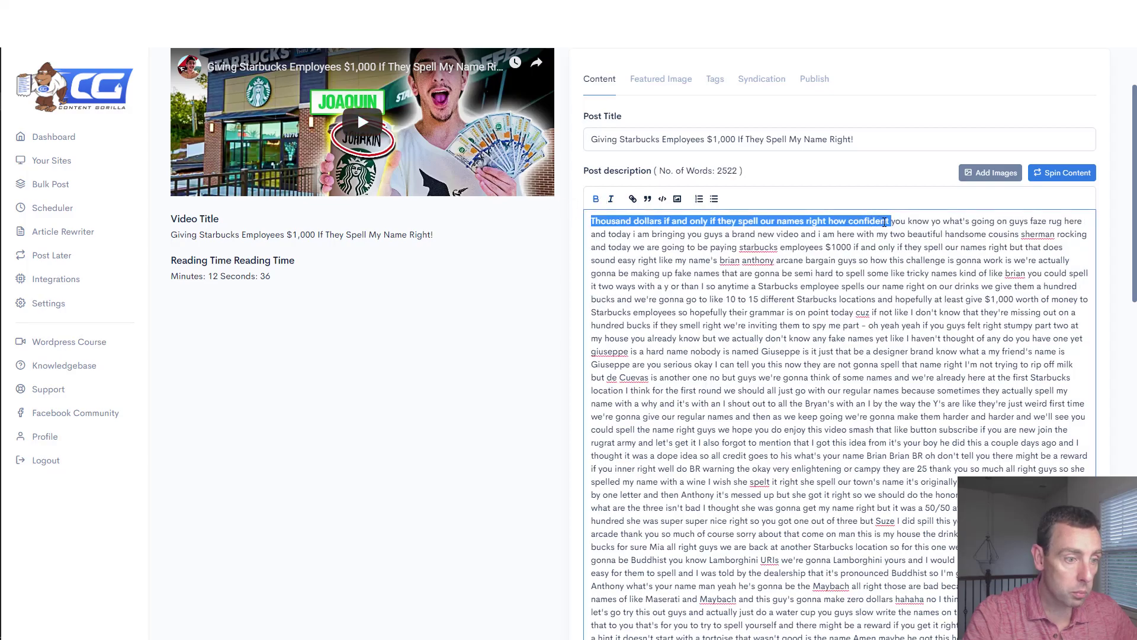
Separate the bold opening line of the post description from the body text with a blank line
click(884, 222)
key(Return)
key(Return)
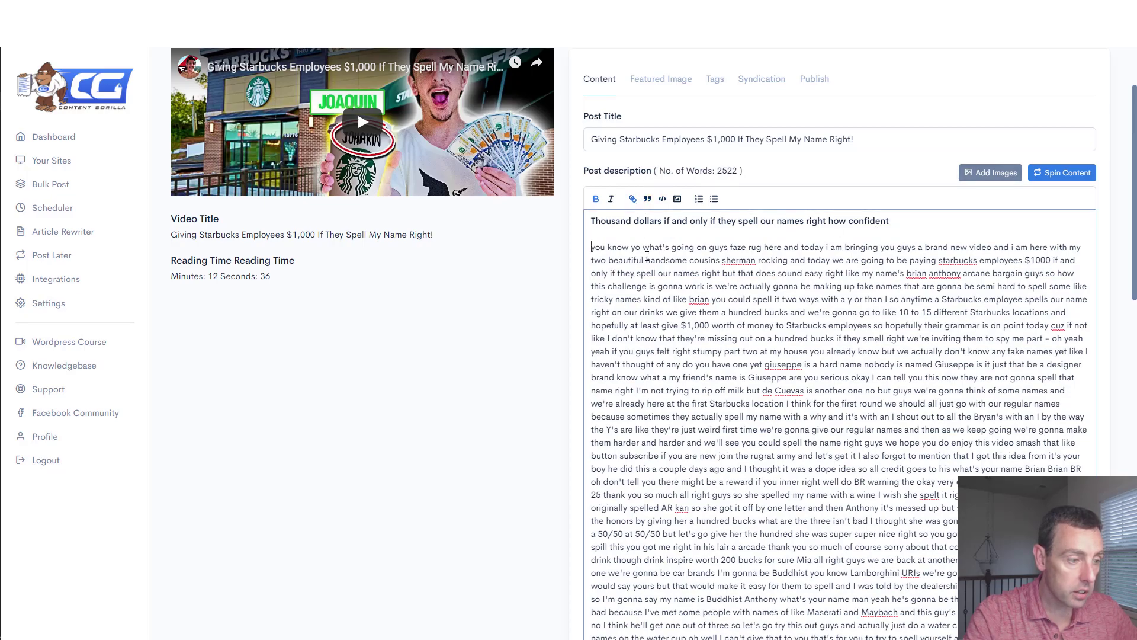
drag(591, 247, 673, 247)
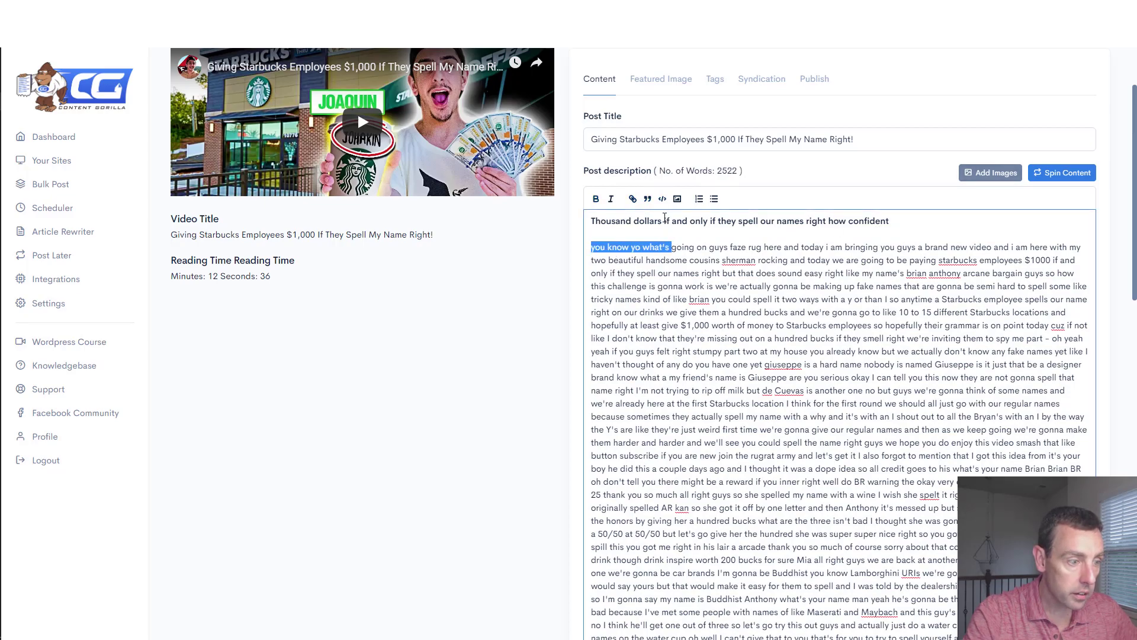
click(633, 199)
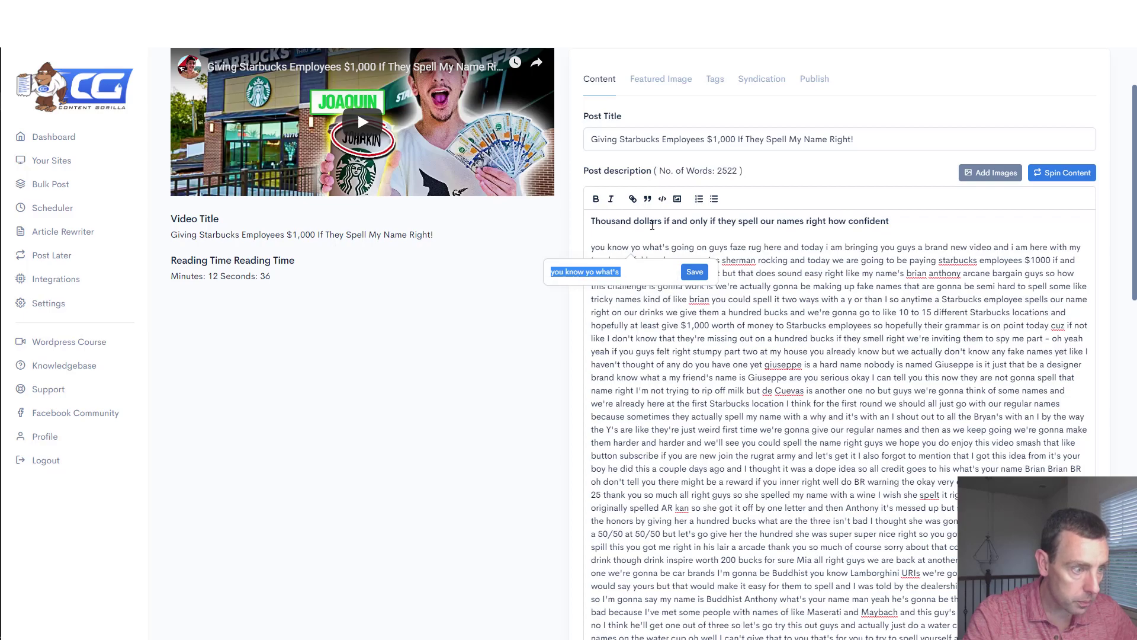
click(738, 270)
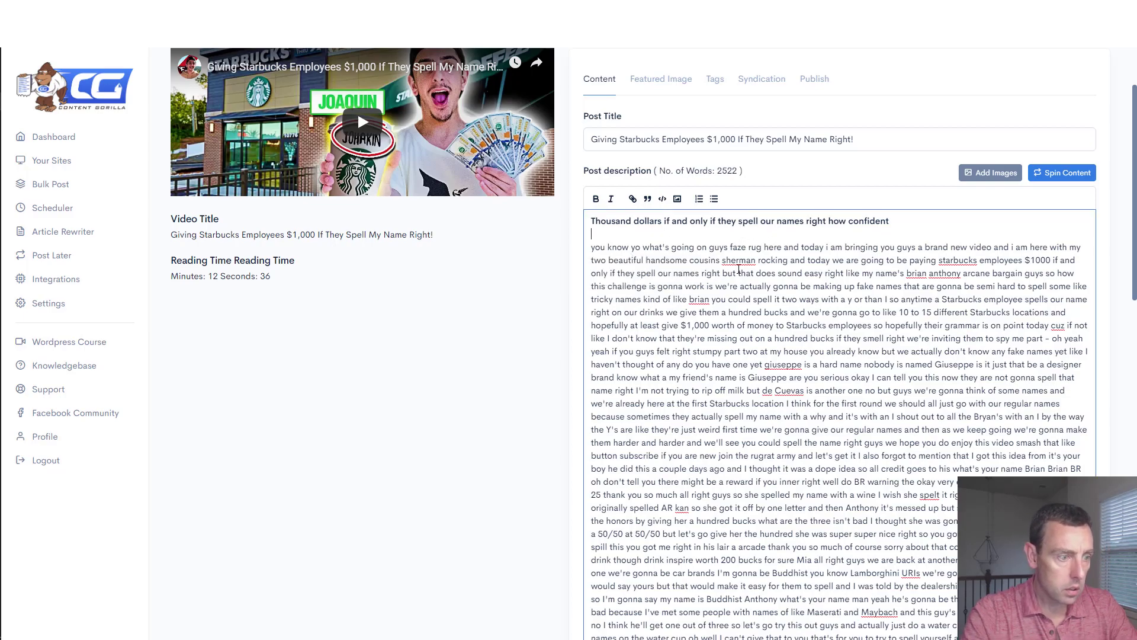
click(677, 200)
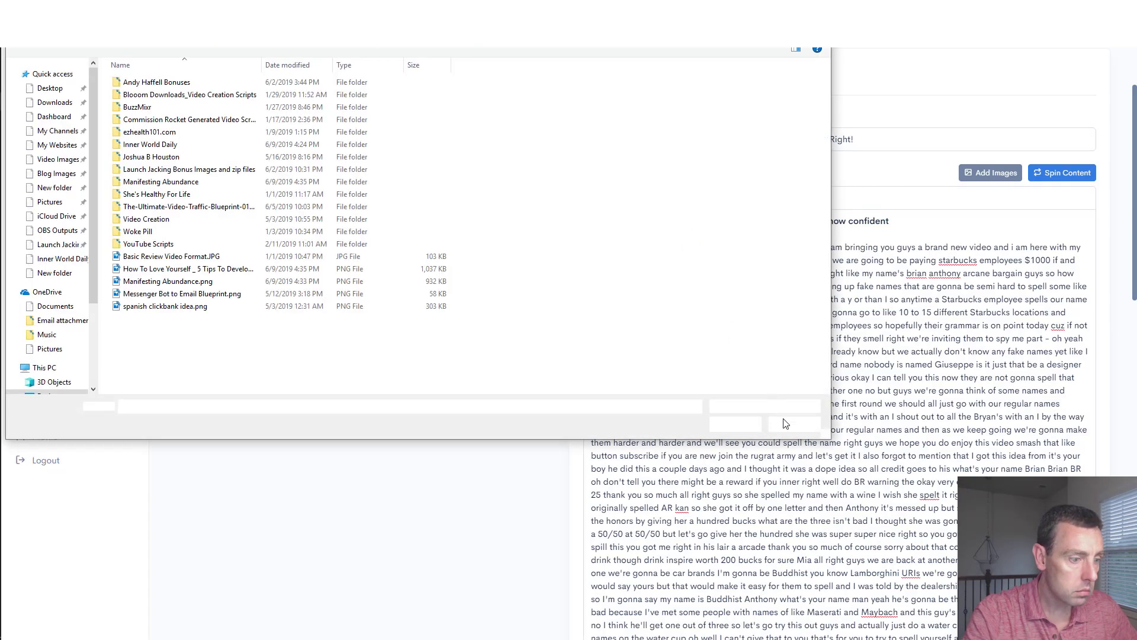
click(794, 424)
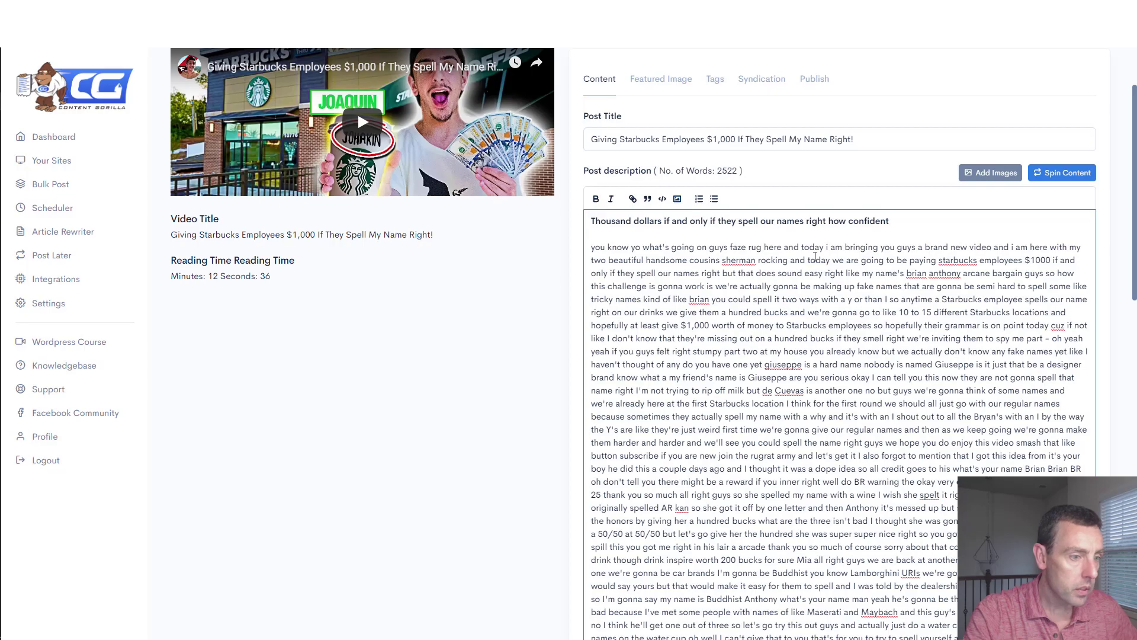
Spin the post description's content and dismiss the confirmation message
scroll(834, 270, down, 5)
scroll(825, 292, up, 6)
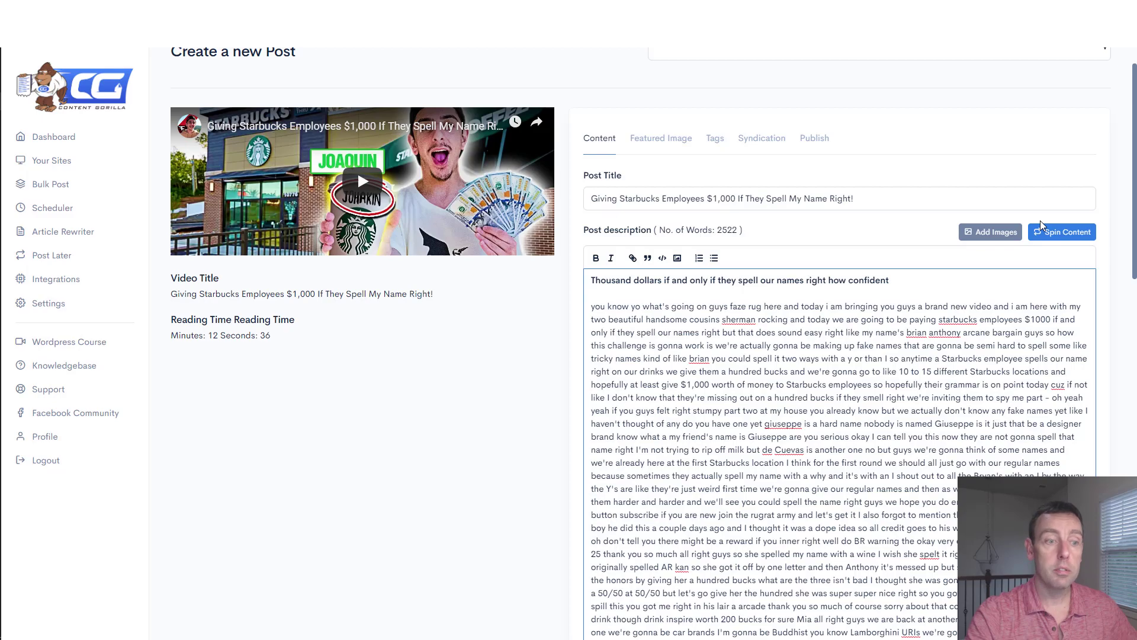
click(1068, 244)
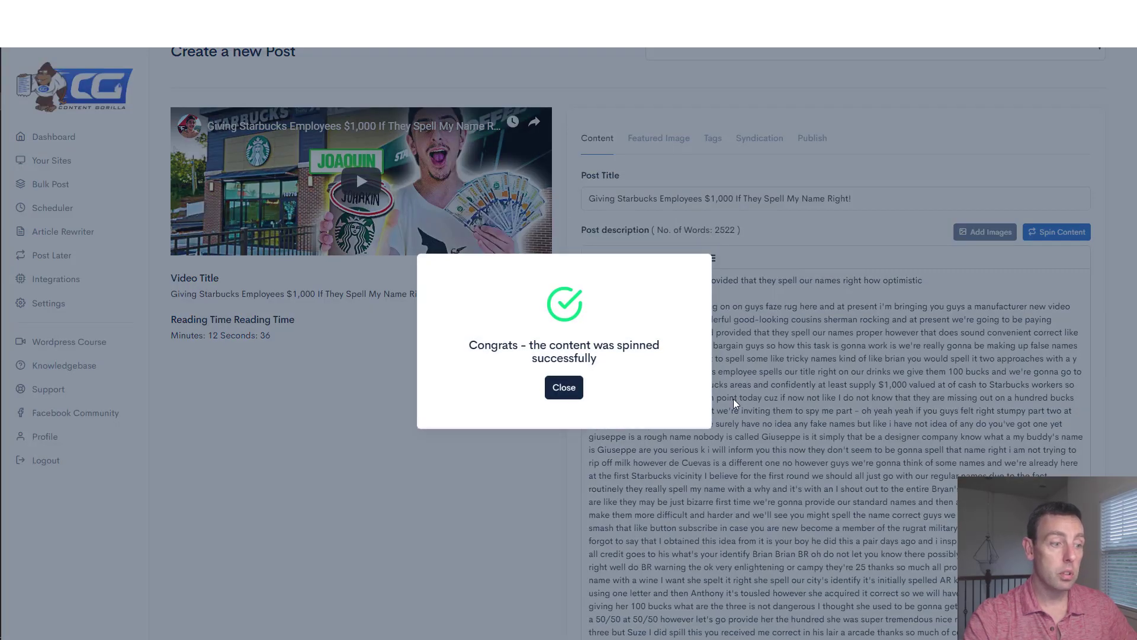
click(563, 389)
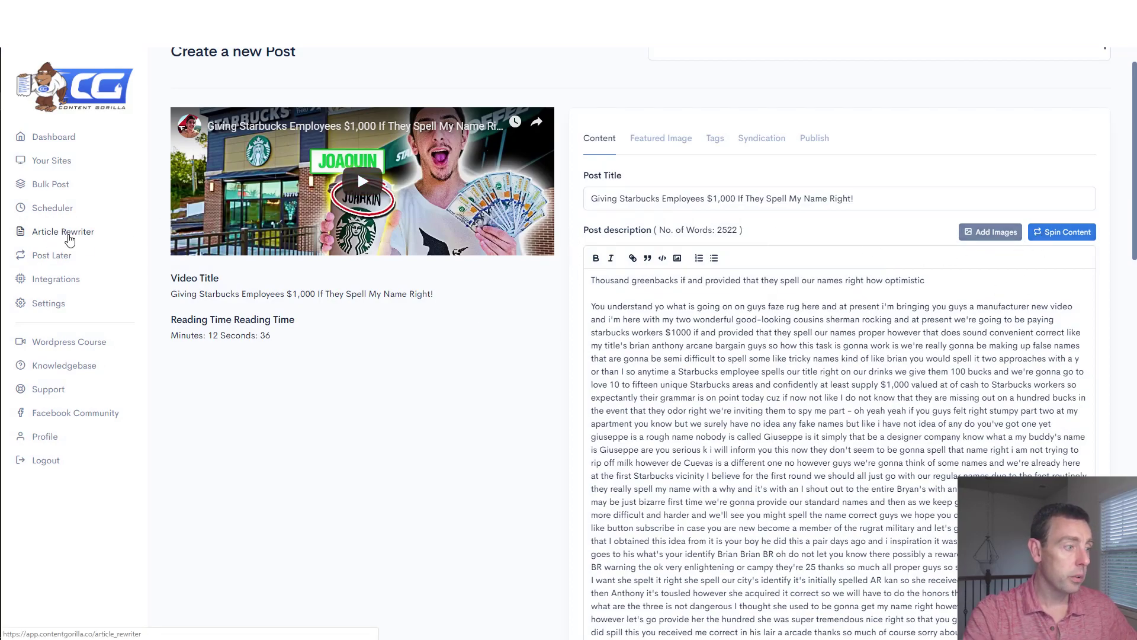
View the Article Rewriter page and the Scheduler's list of scheduled posts
click(69, 238)
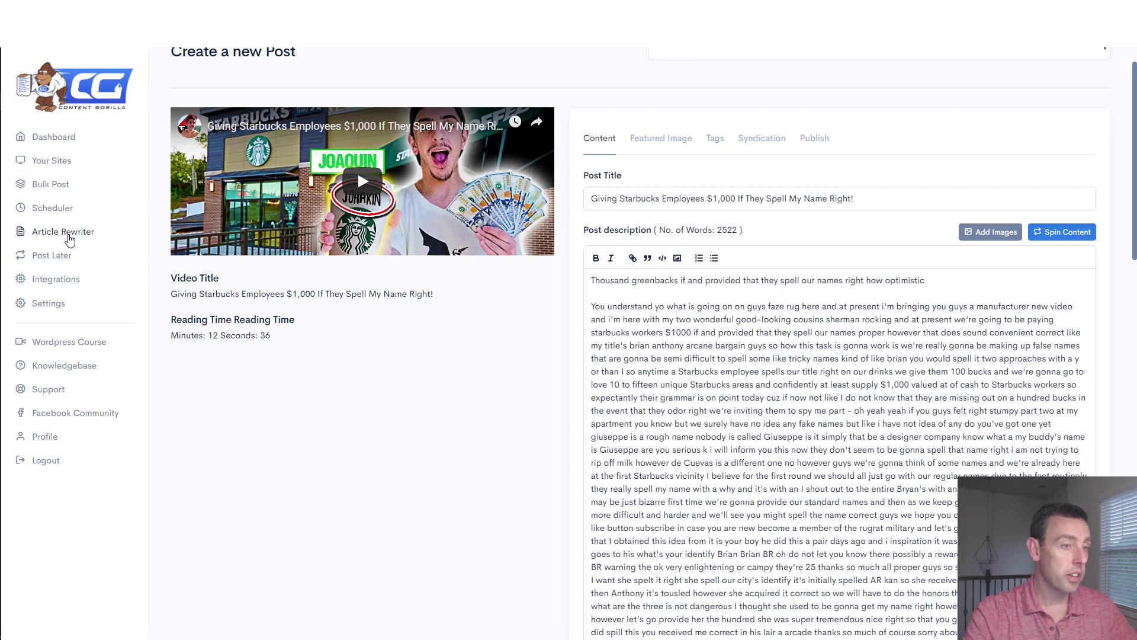
click(494, 208)
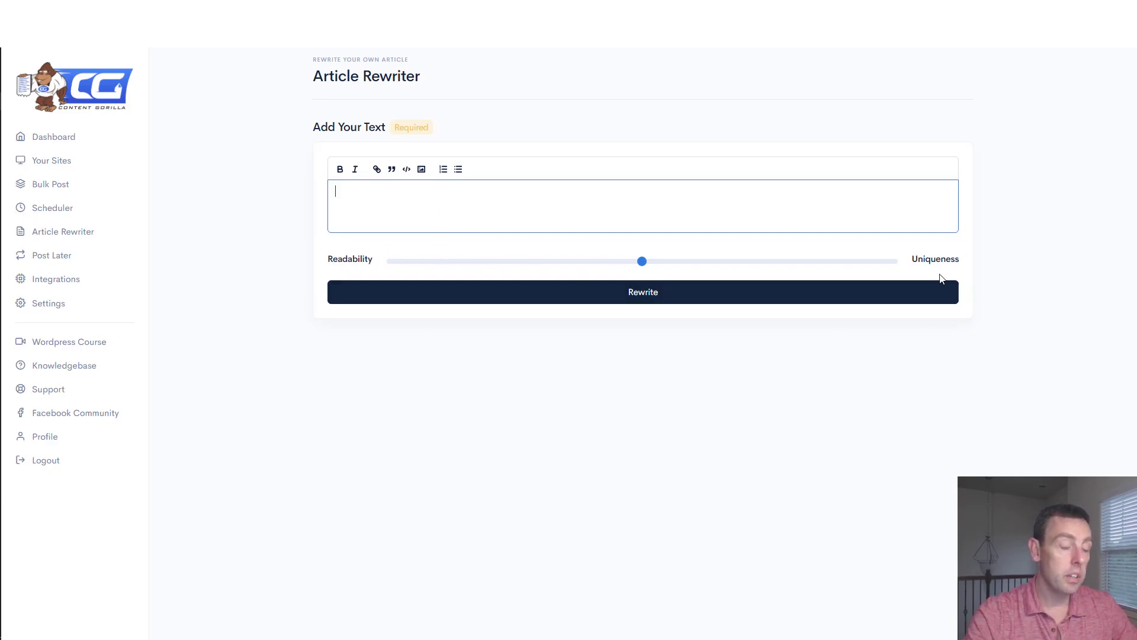
click(54, 213)
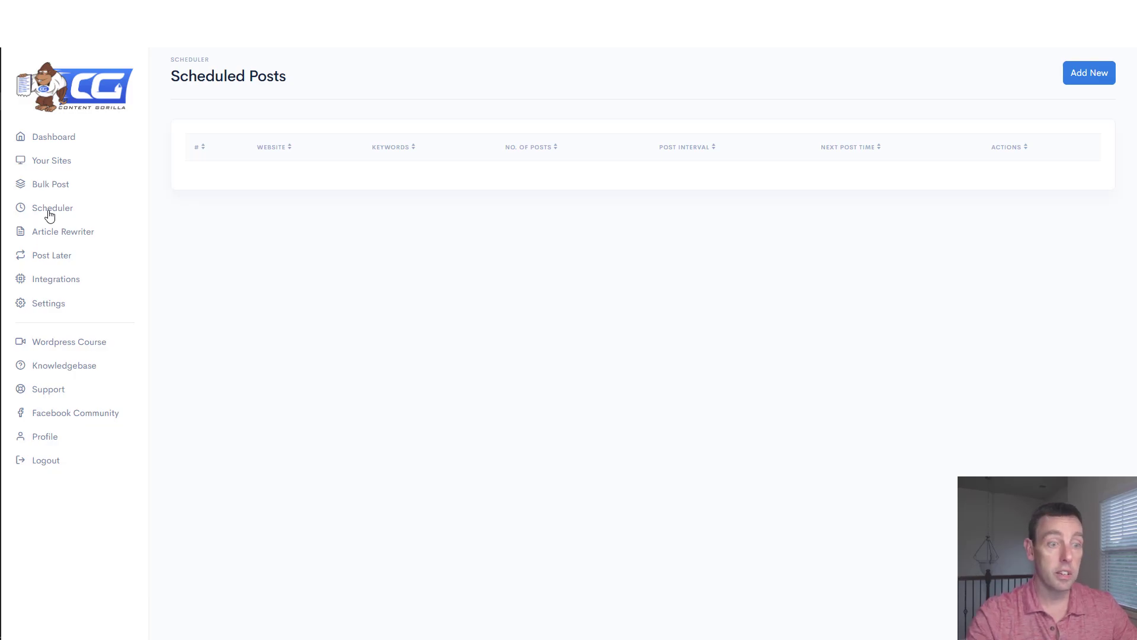
mouse_move(2, 161)
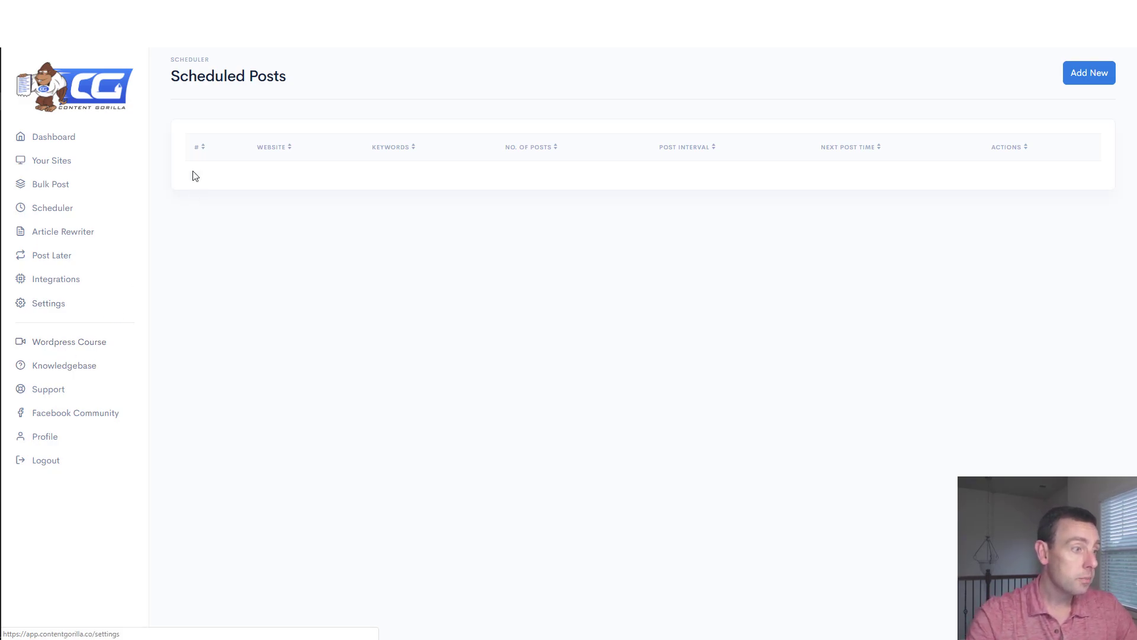
Switch to the Content Gorilla sales page and examine the worked example on the yearly cost of buying articles
click(237, 10)
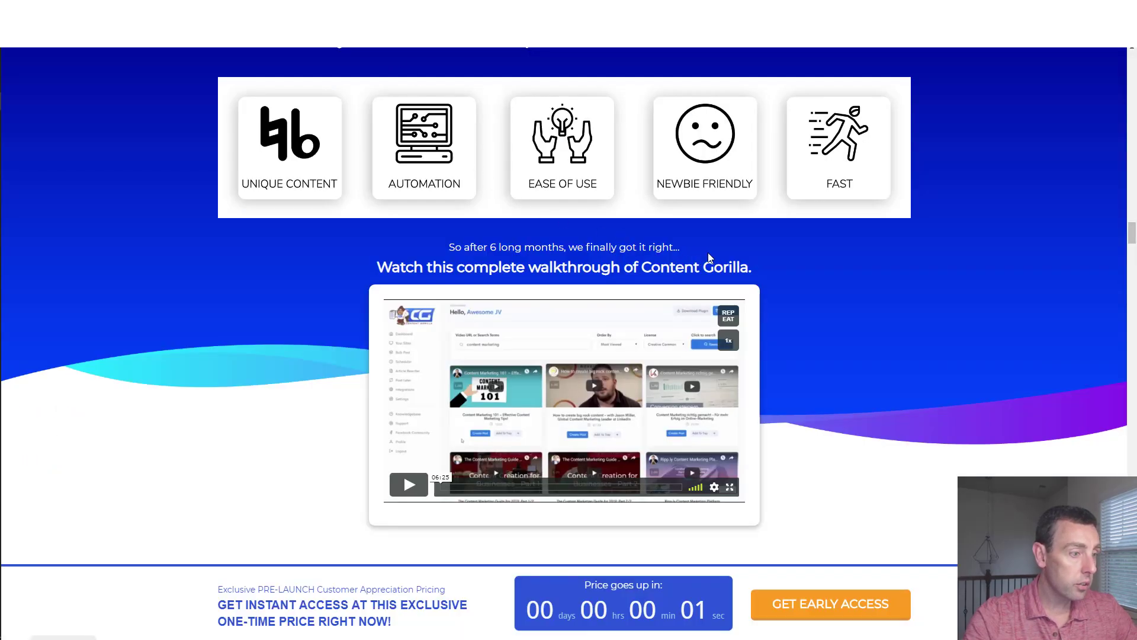
scroll(971, 304, up, 5)
scroll(969, 305, up, 15)
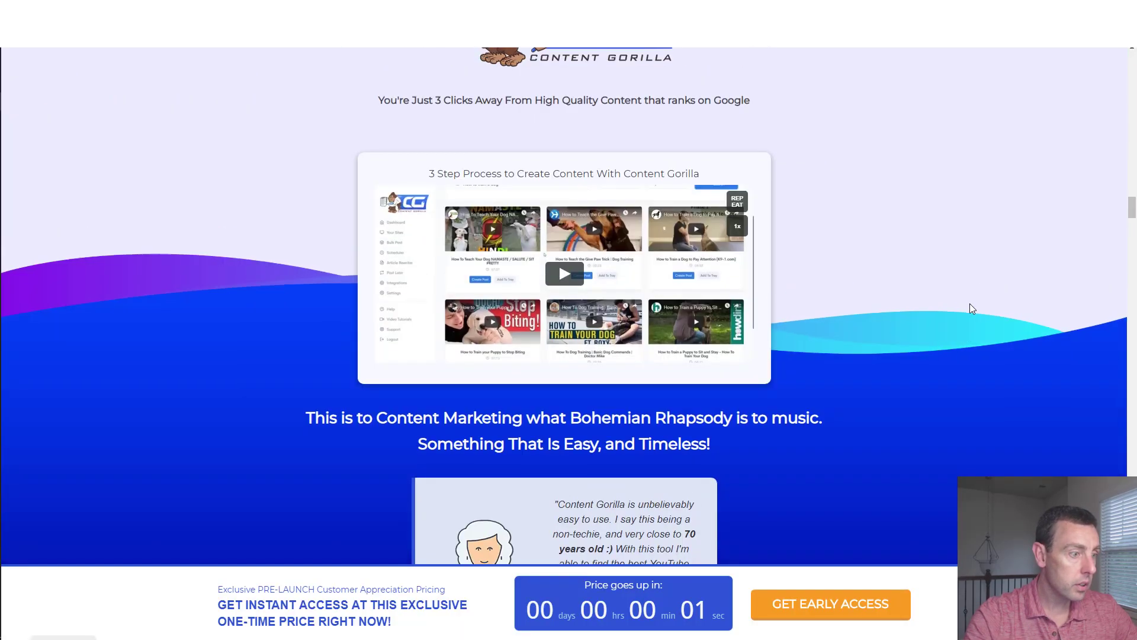
scroll(955, 306, down, 5)
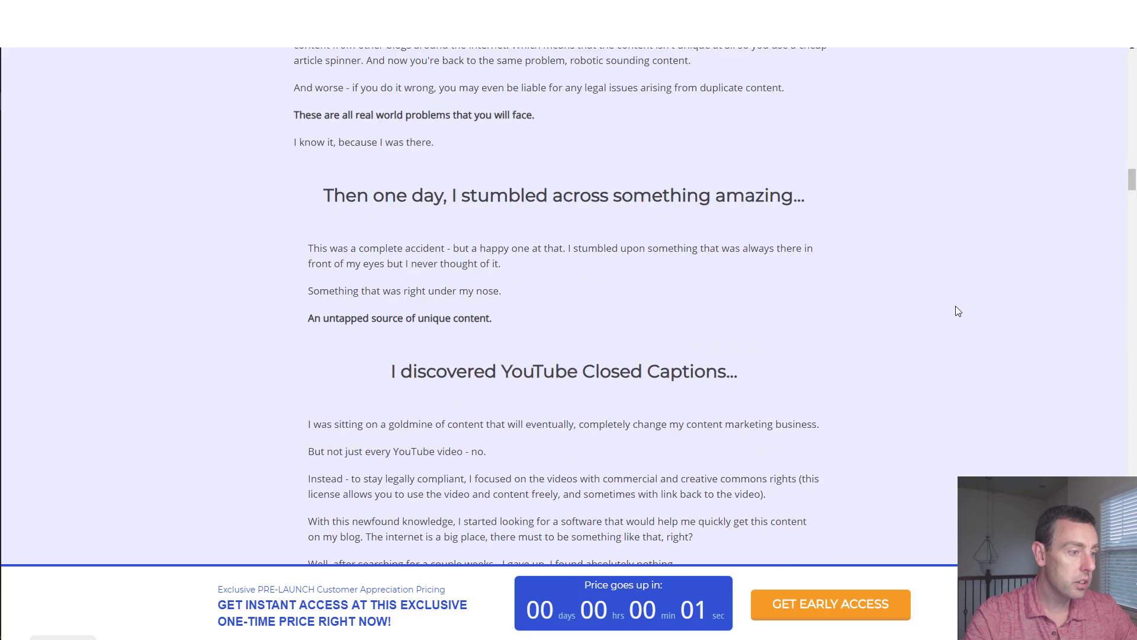
scroll(955, 306, up, 7)
scroll(809, 314, up, 3)
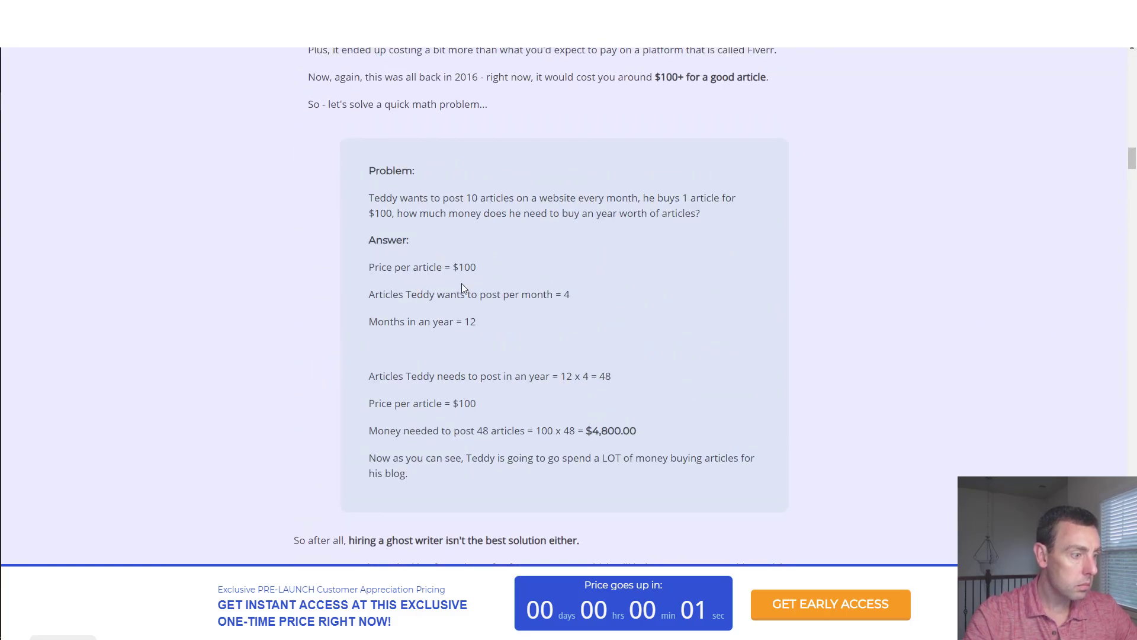
drag(454, 269, 466, 268)
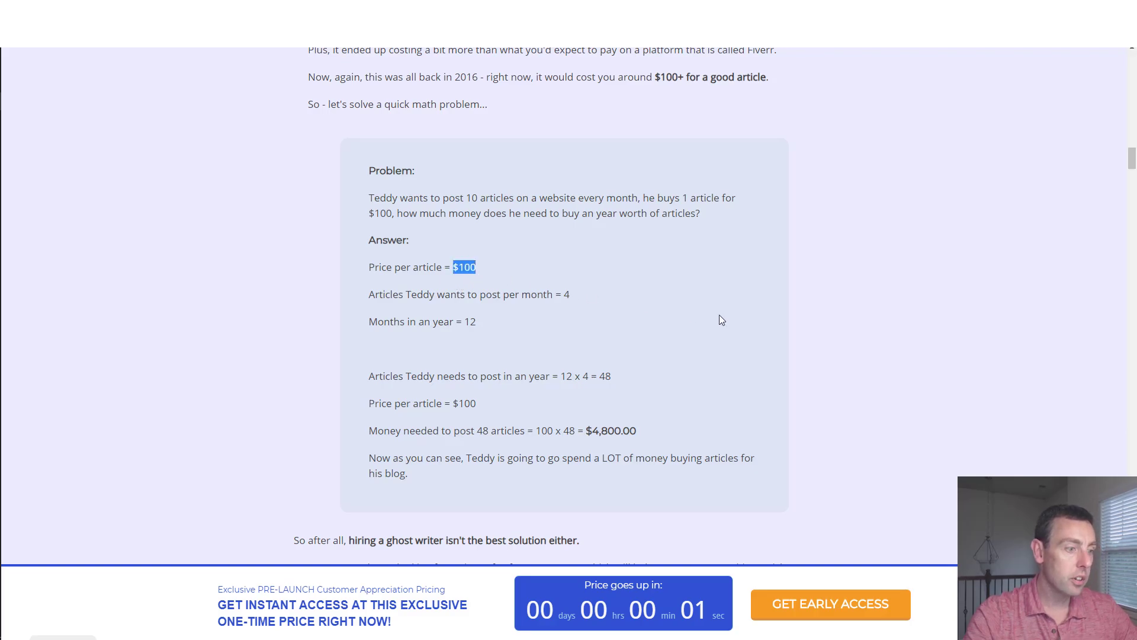
scroll(626, 311, down, 3)
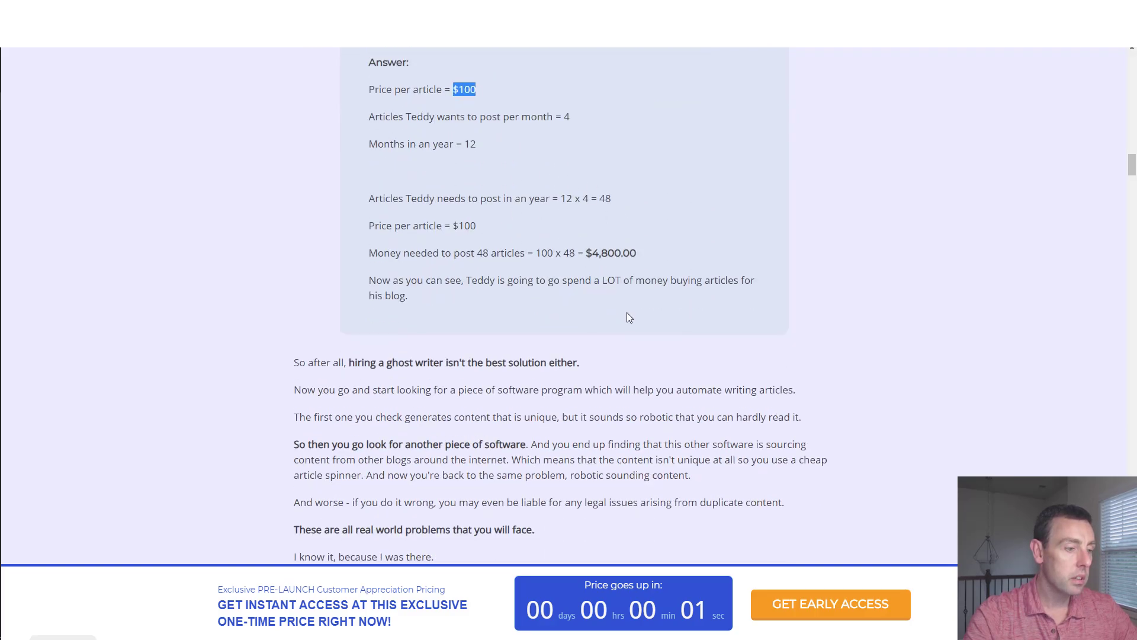
scroll(581, 253, down, 1)
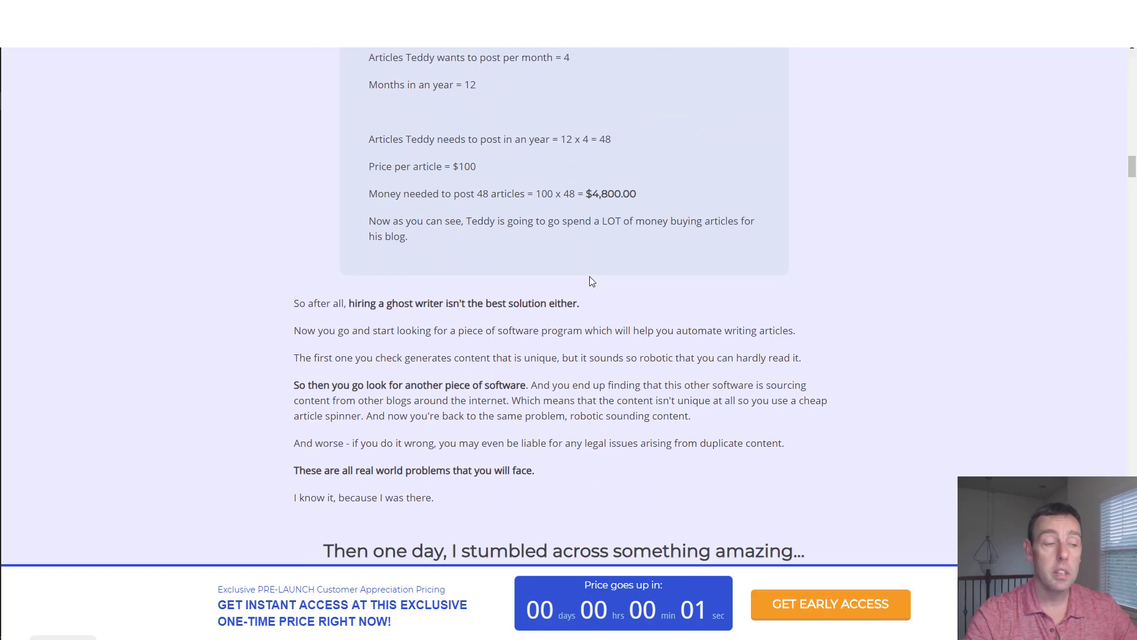
scroll(595, 278, up, 3)
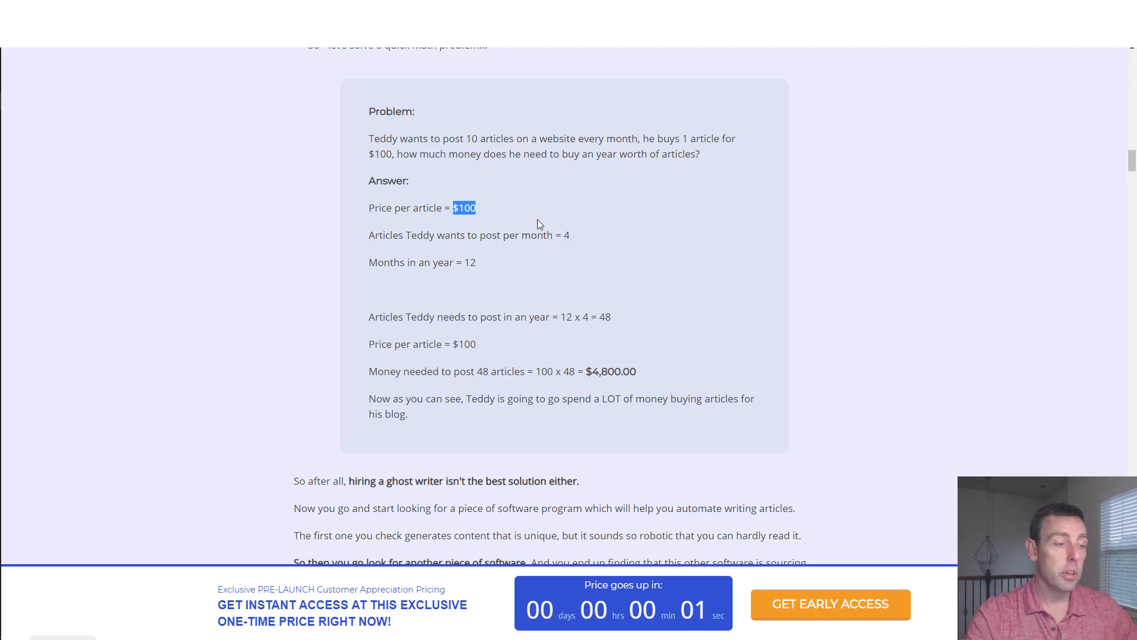
scroll(682, 299, down, 2)
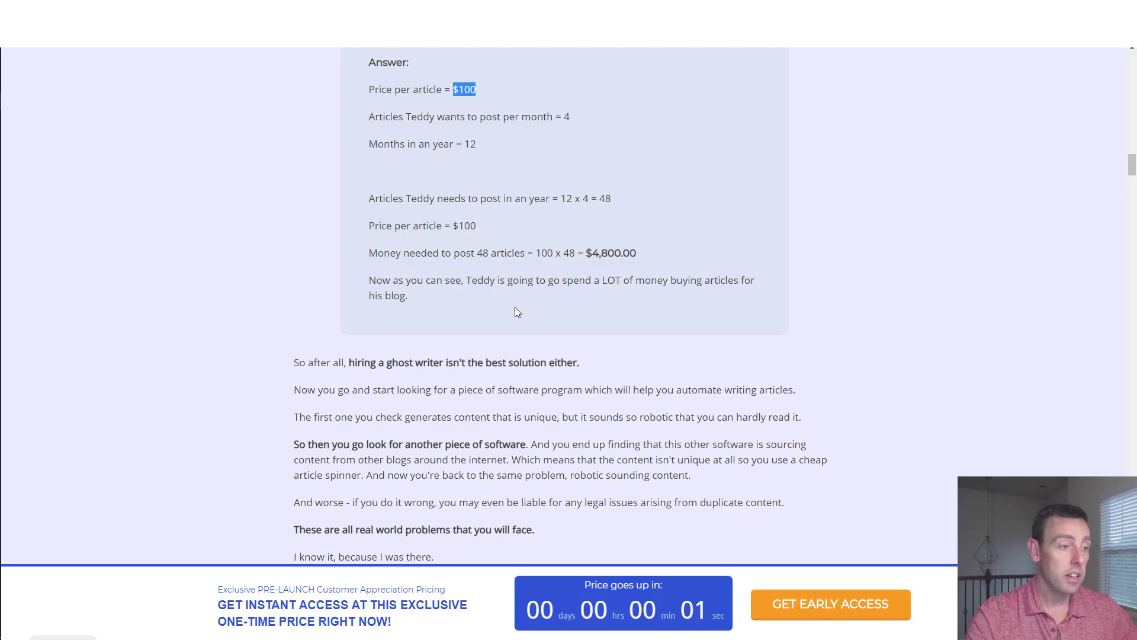
Examine the key features of a content creation platform and the Quick Search language support on the sales page
scroll(531, 289, down, 5)
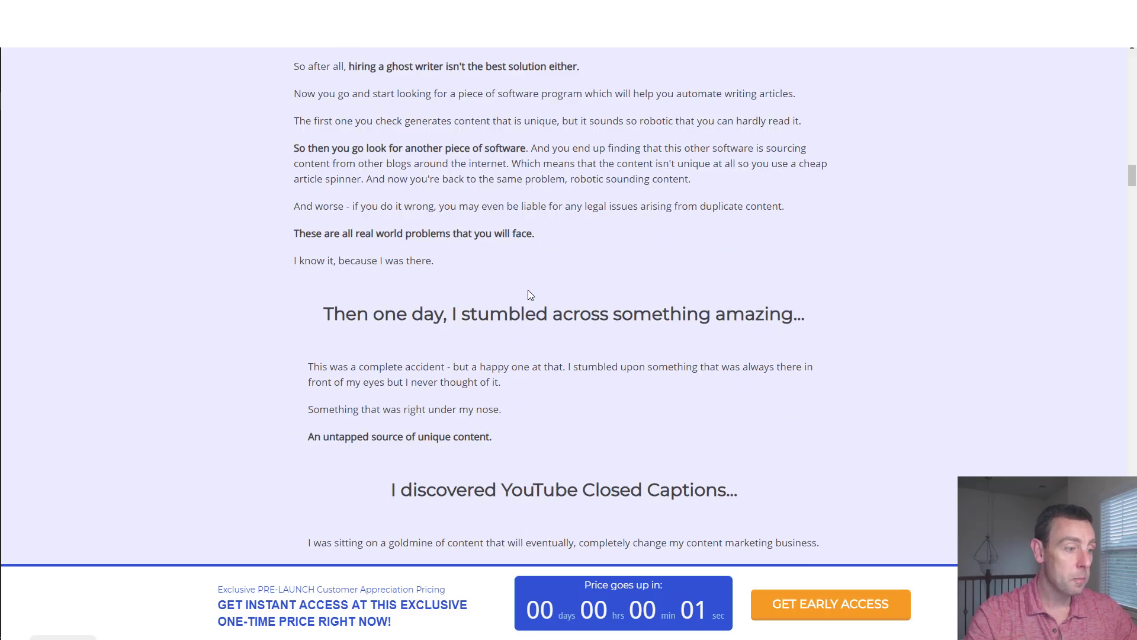
scroll(528, 290, down, 6)
scroll(659, 291, down, 4)
scroll(659, 290, down, 15)
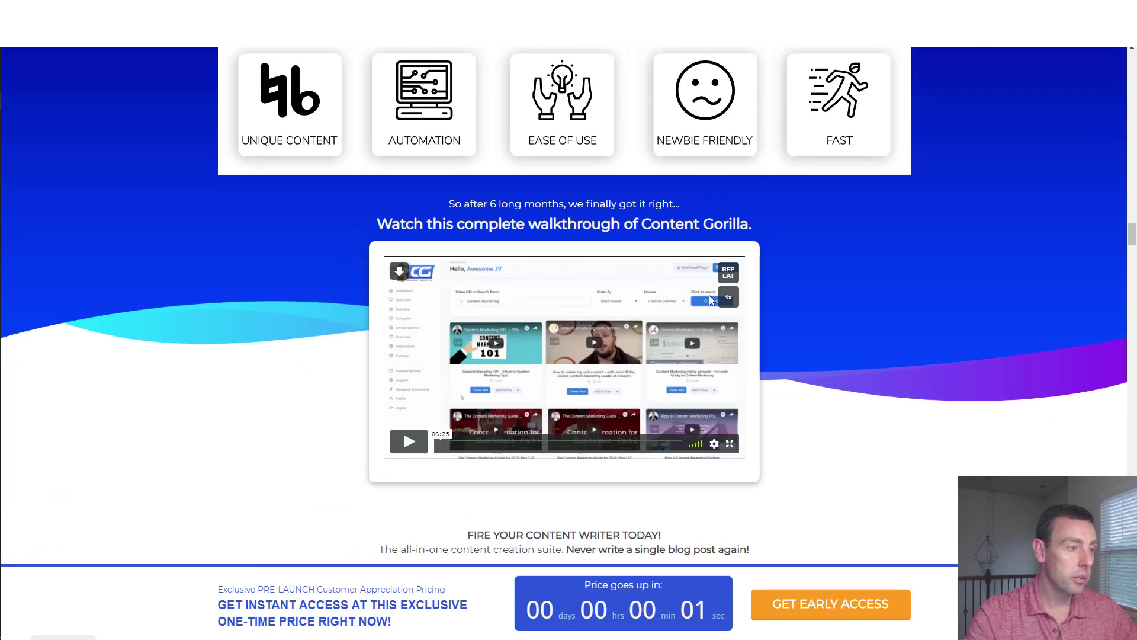
scroll(241, 285, up, 2)
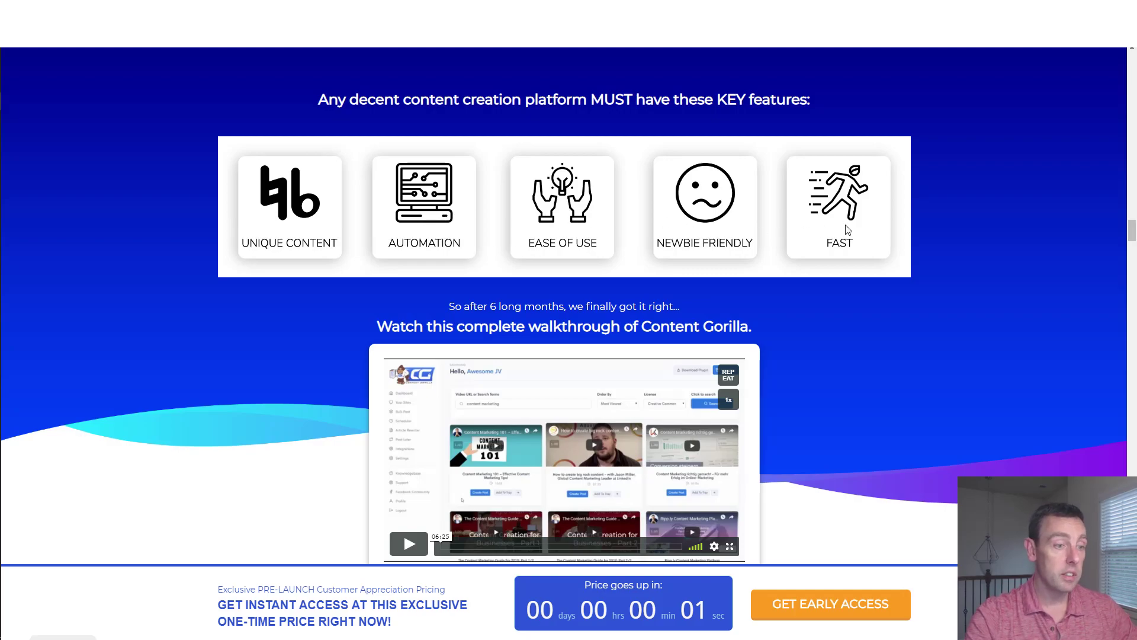
scroll(847, 229, down, 5)
scroll(850, 228, down, 8)
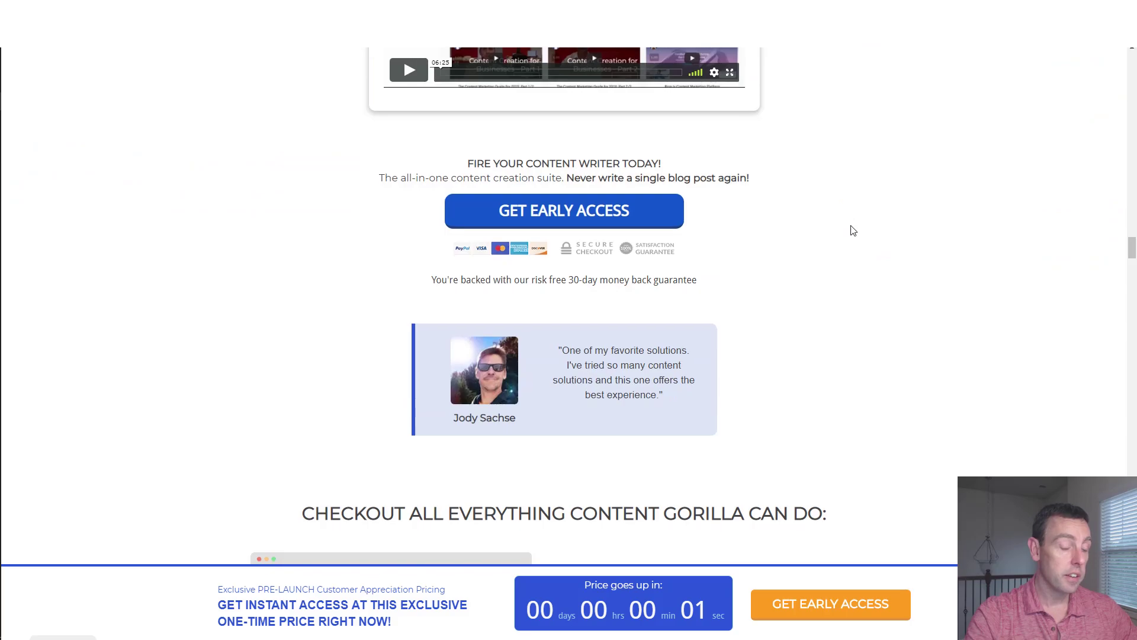
scroll(853, 231, down, 6)
scroll(850, 225, up, 2)
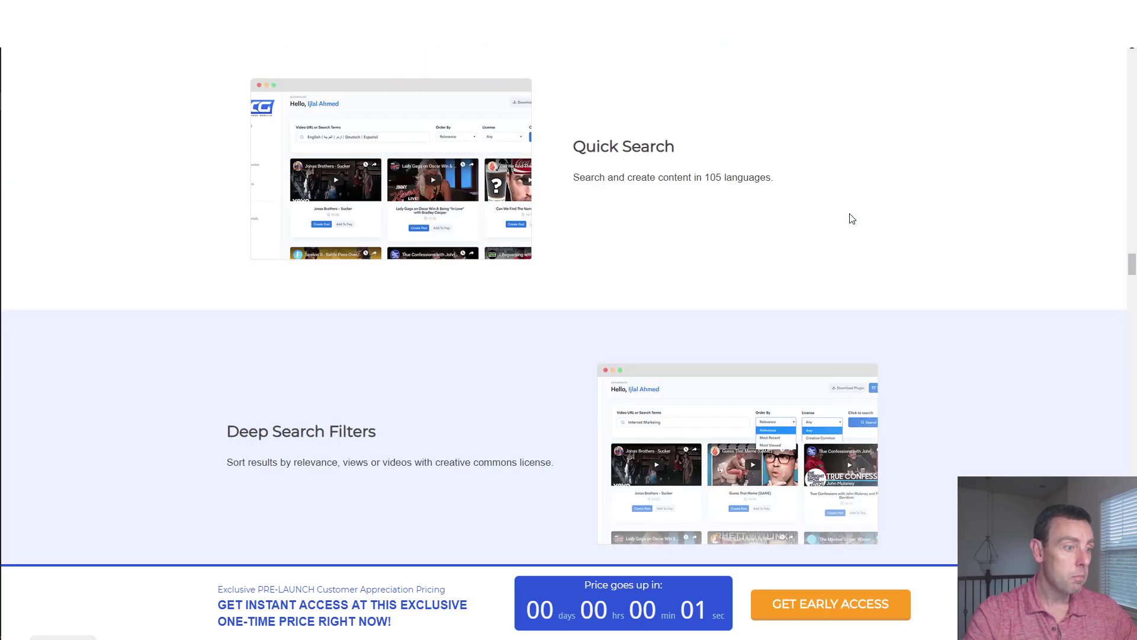
drag(590, 179, 817, 183)
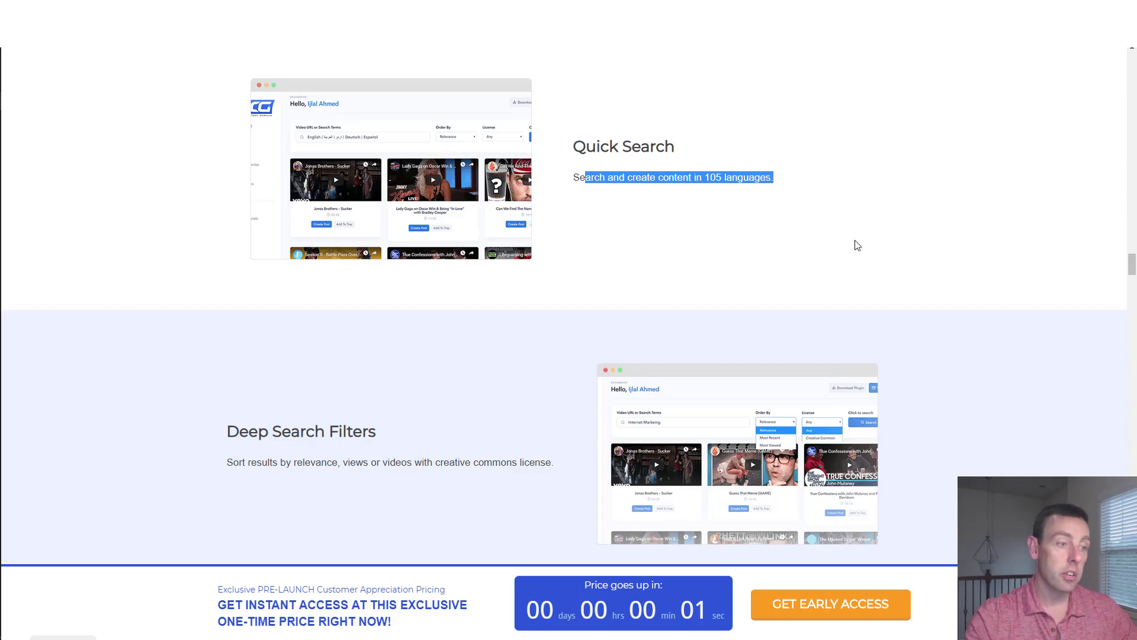
drag(744, 178, 701, 178)
Examine the Quick Convert, Correct Grammar Mistakes and Content Spinner features on the sales page, highlighting the Quick Convert description
scroll(504, 370, down, 7)
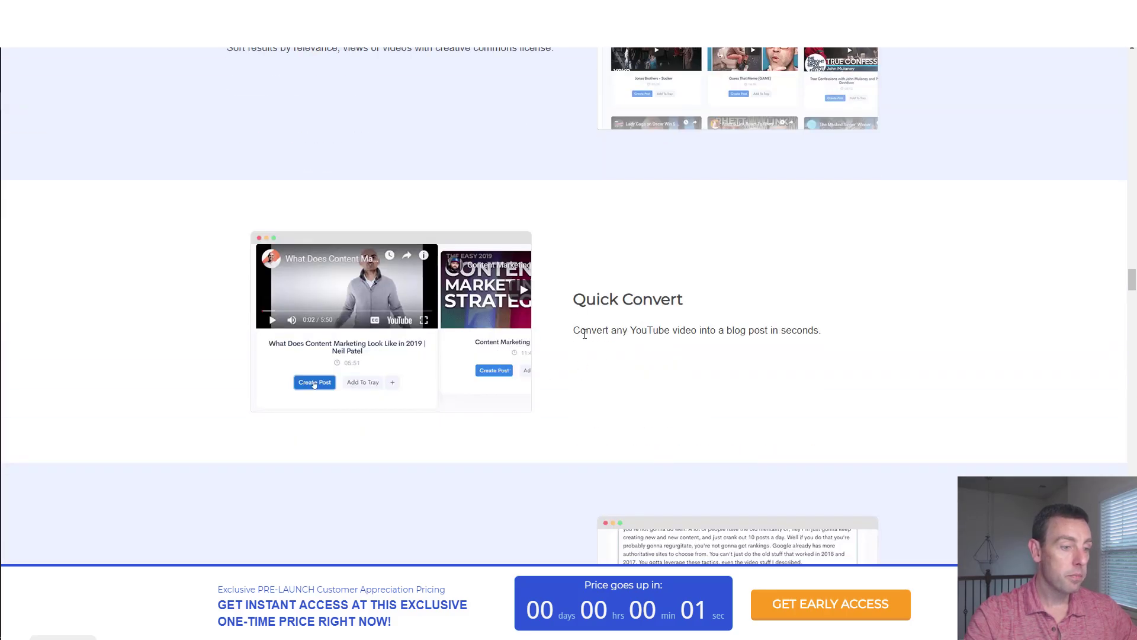
drag(585, 333, 845, 348)
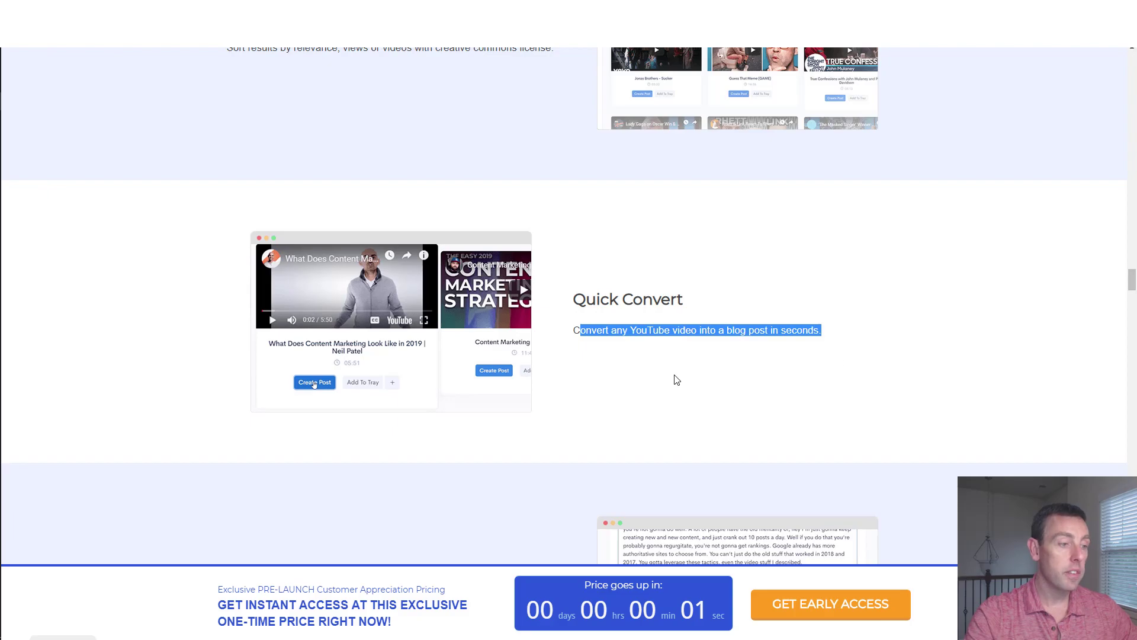
scroll(680, 381, down, 6)
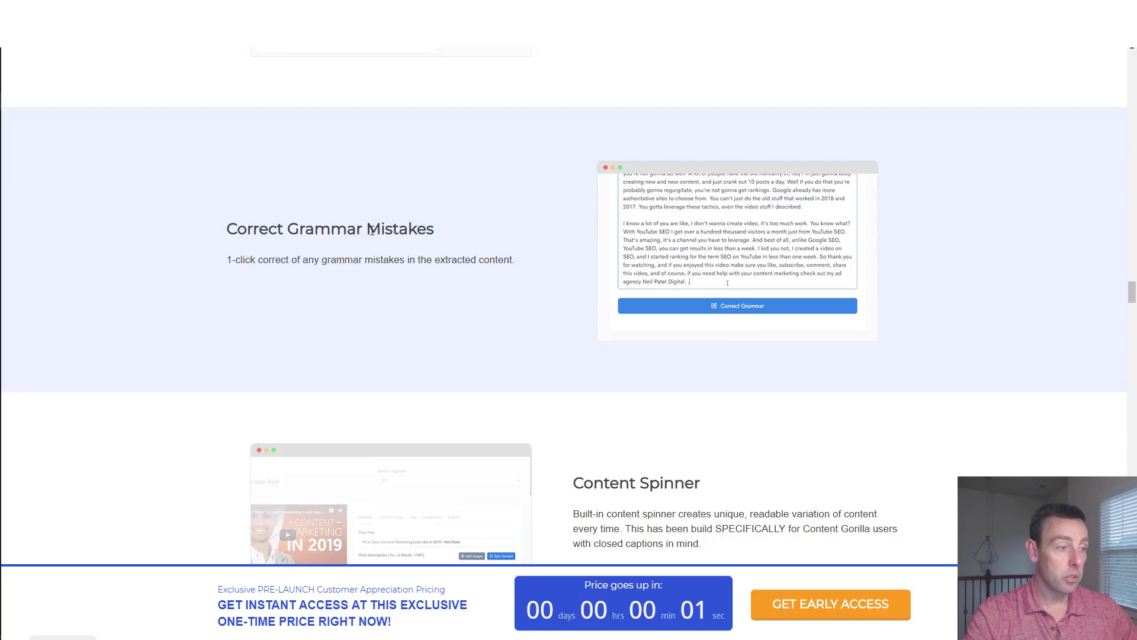
scroll(400, 232, down, 5)
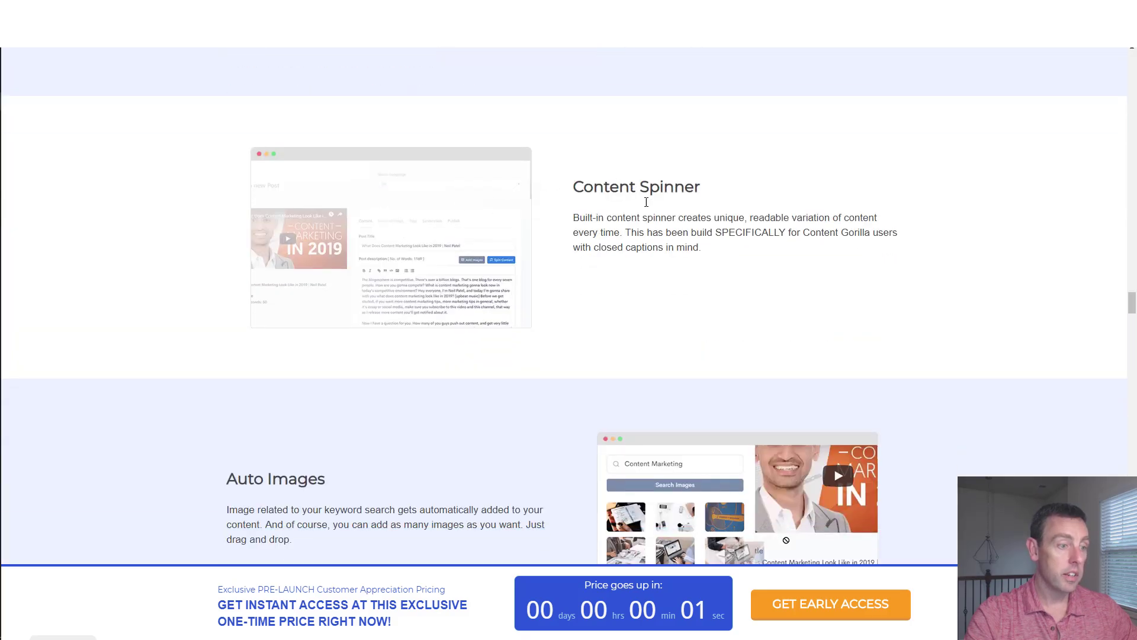
Examine the sales page features from Auto Images through Post Tags to Article Rewriter, highlighting the Post Tags text
scroll(638, 195, down, 5)
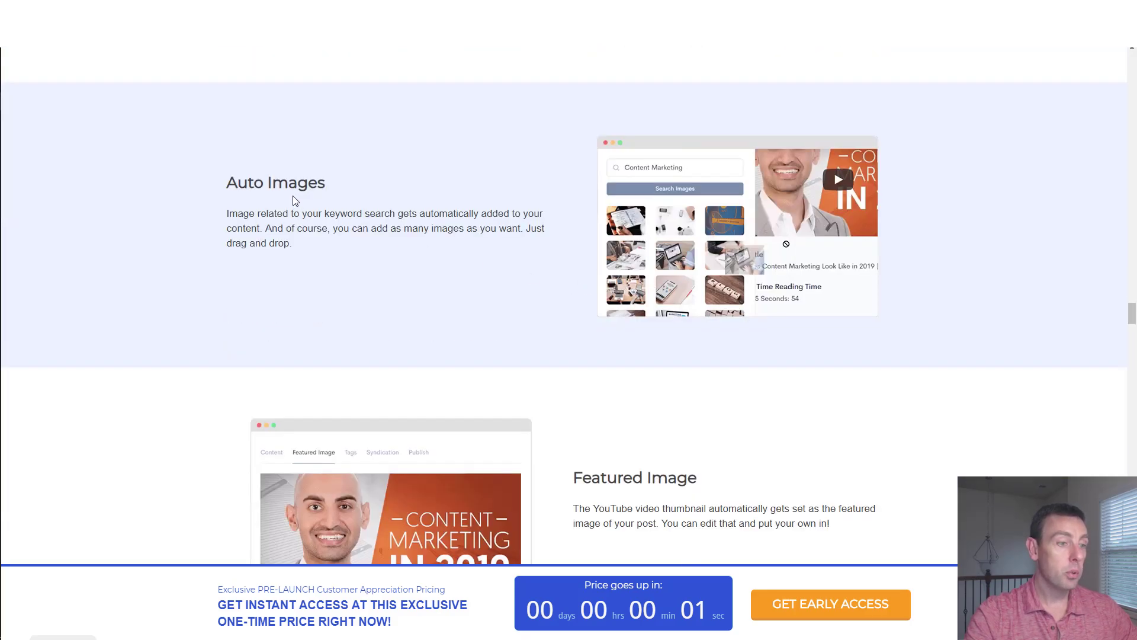
scroll(701, 343, down, 5)
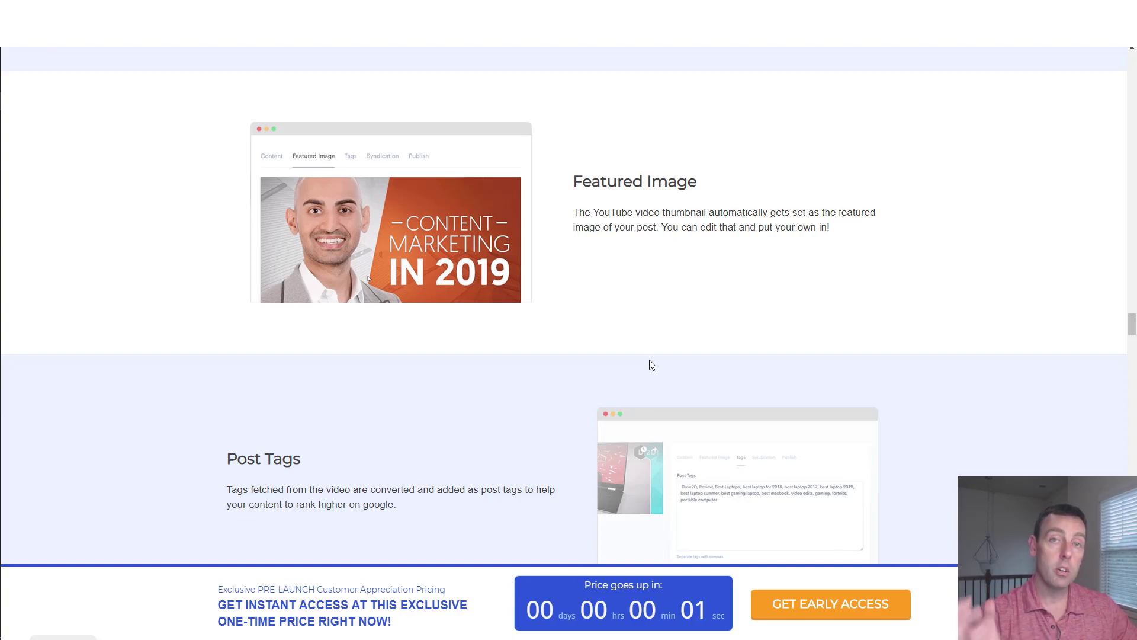
scroll(660, 382, down, 3)
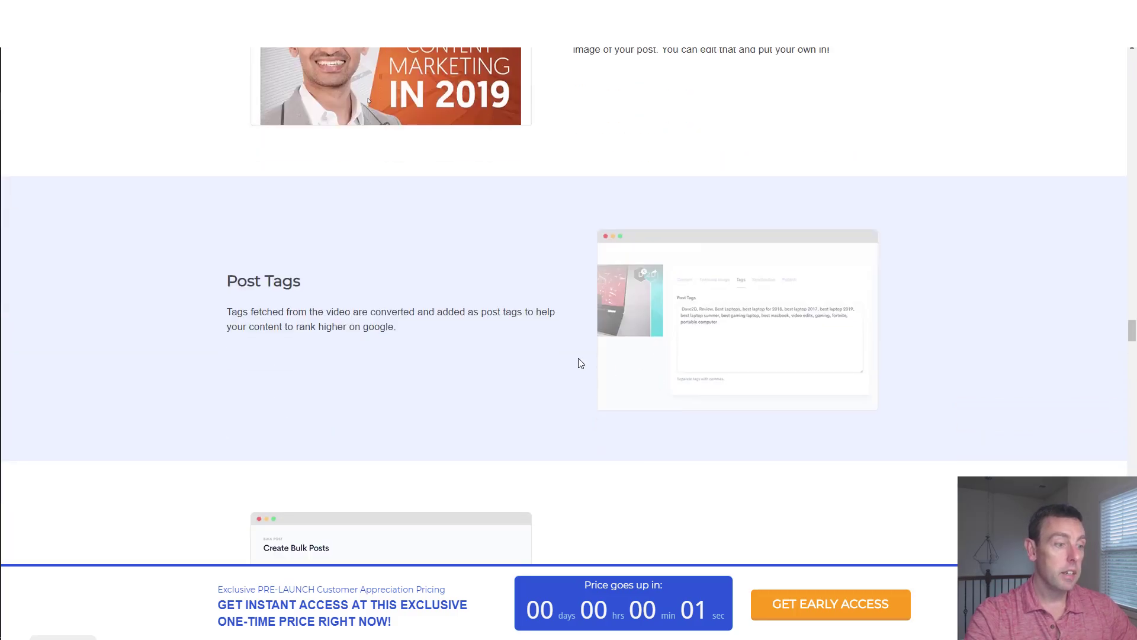
scroll(358, 307, down, 3)
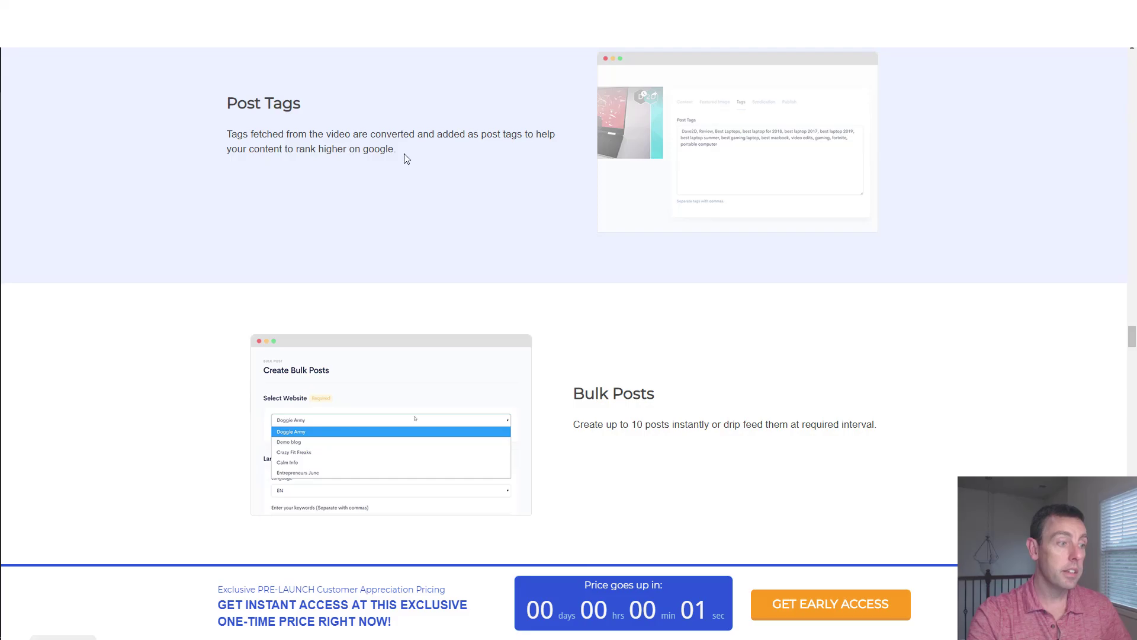
drag(406, 158, 203, 109)
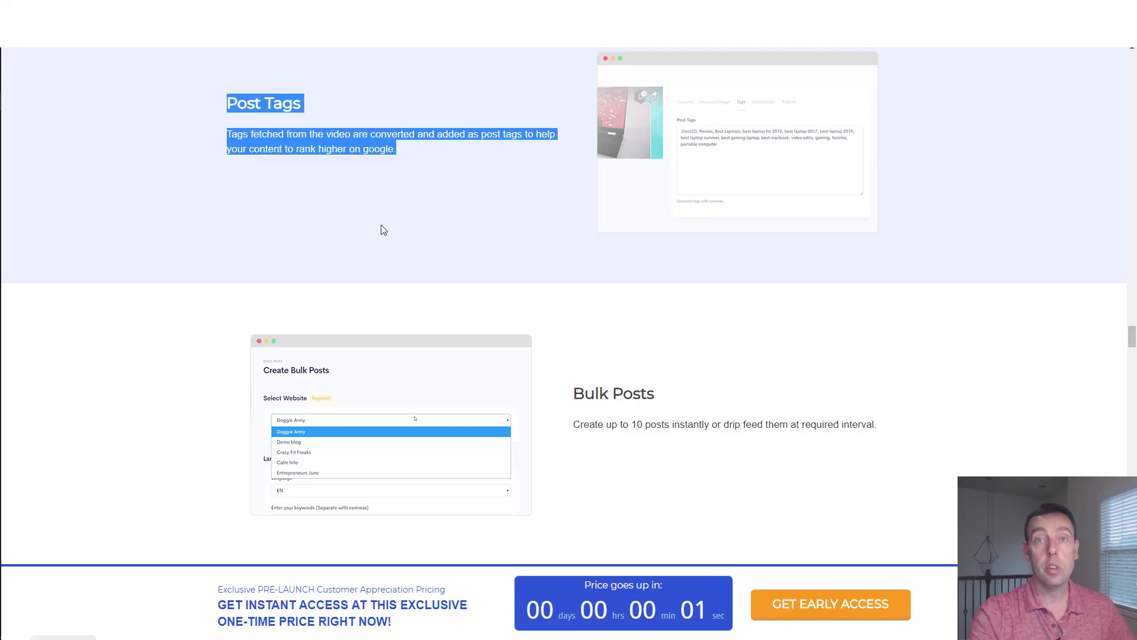
scroll(545, 345, down, 3)
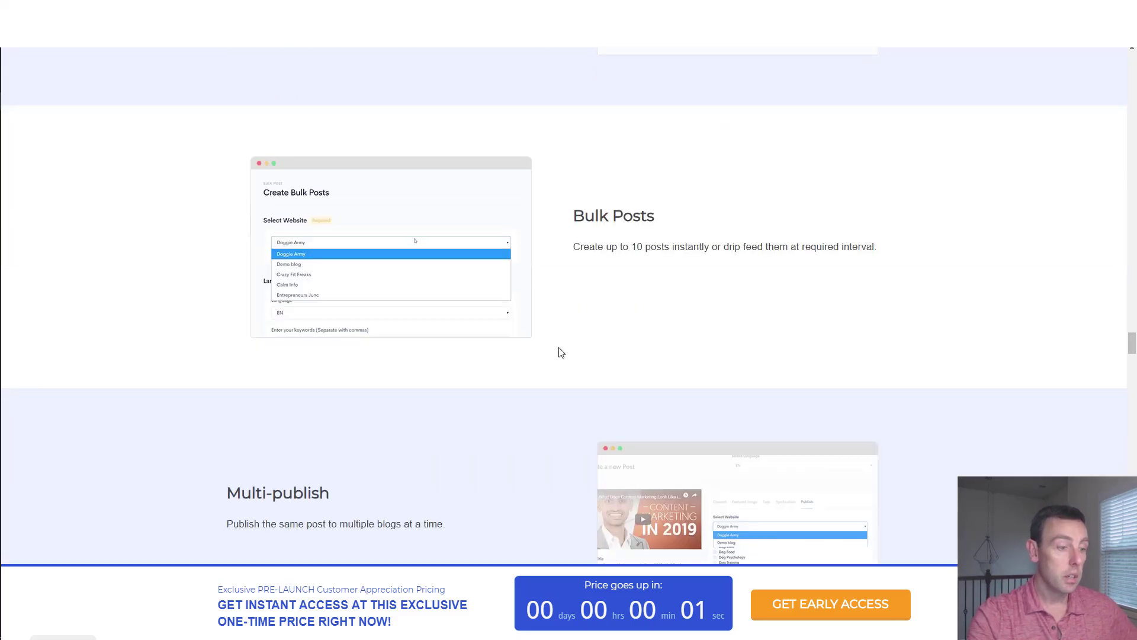
scroll(561, 352, down, 8)
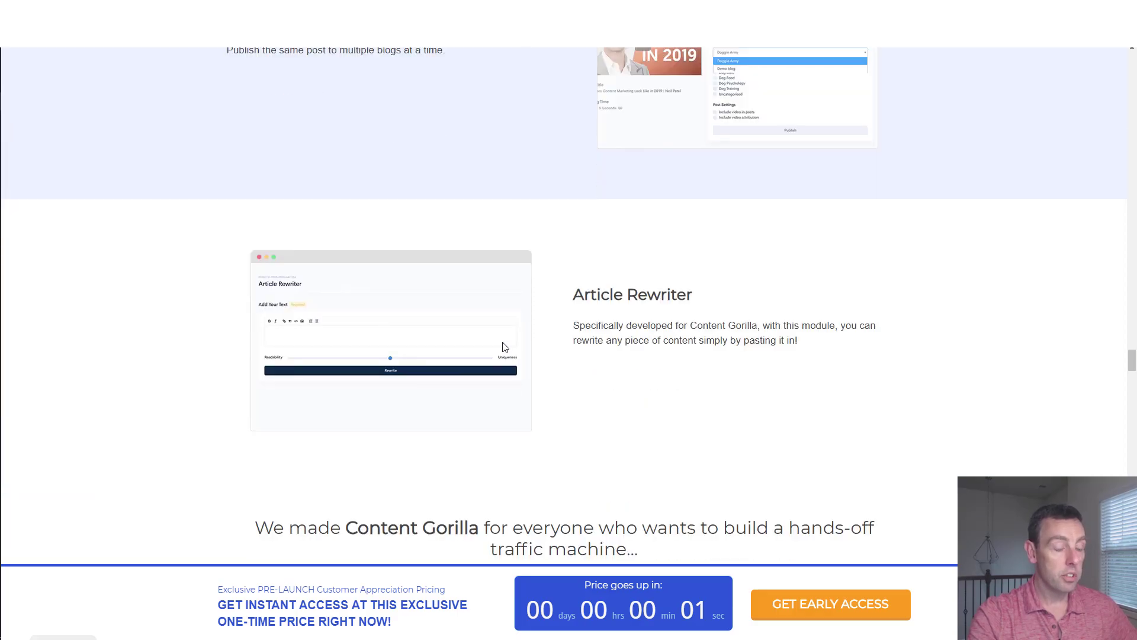
Examine the Multi-lingual Support and Zero Compatibility Issues sections and the target audiences of marketers, SEO experts and bloggers
scroll(642, 357, down, 9)
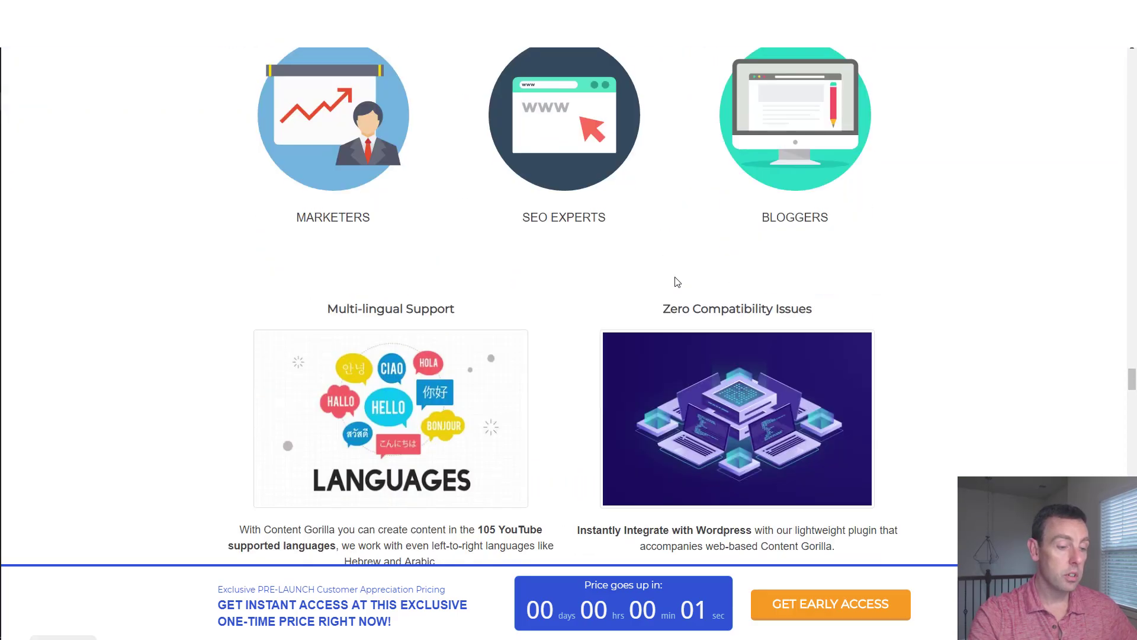
scroll(670, 284, down, 2)
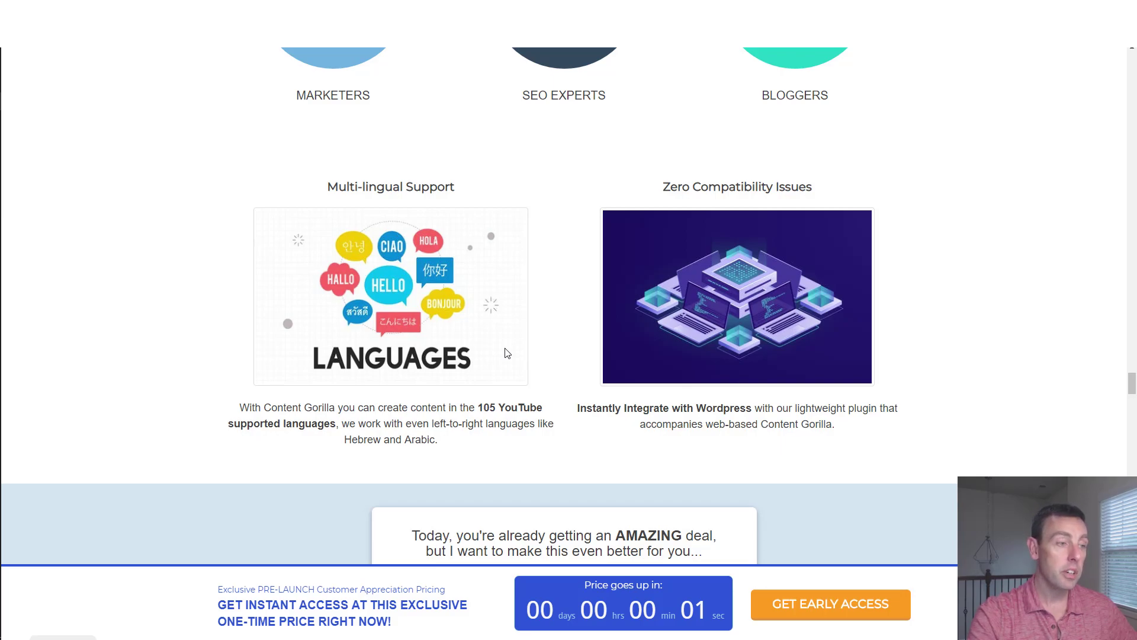
scroll(554, 329, up, 3)
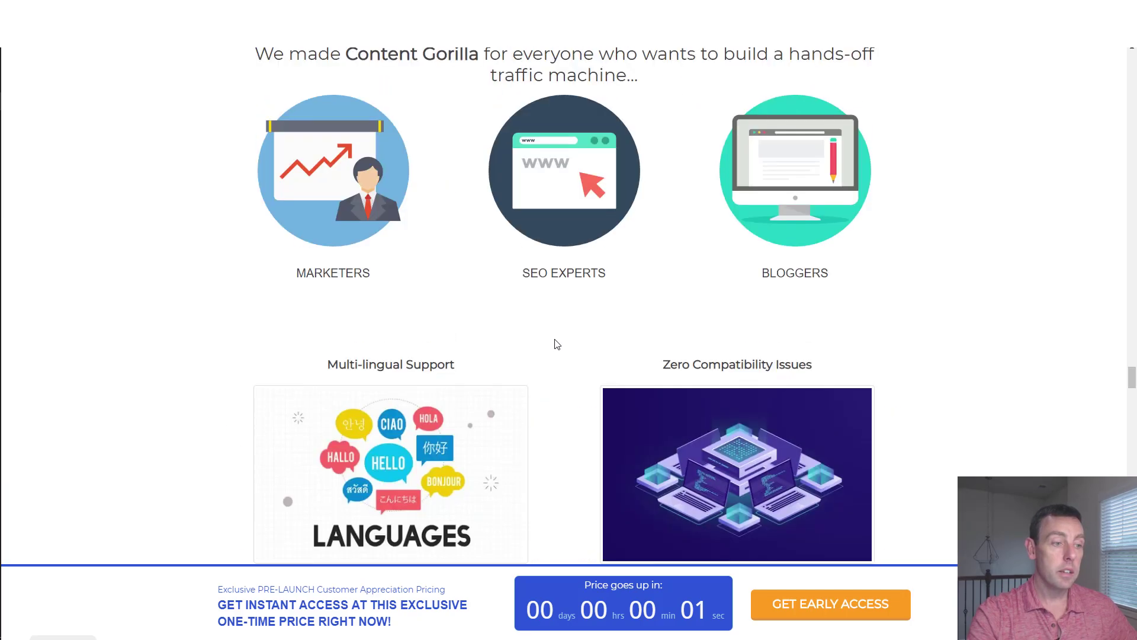
scroll(564, 345, up, 2)
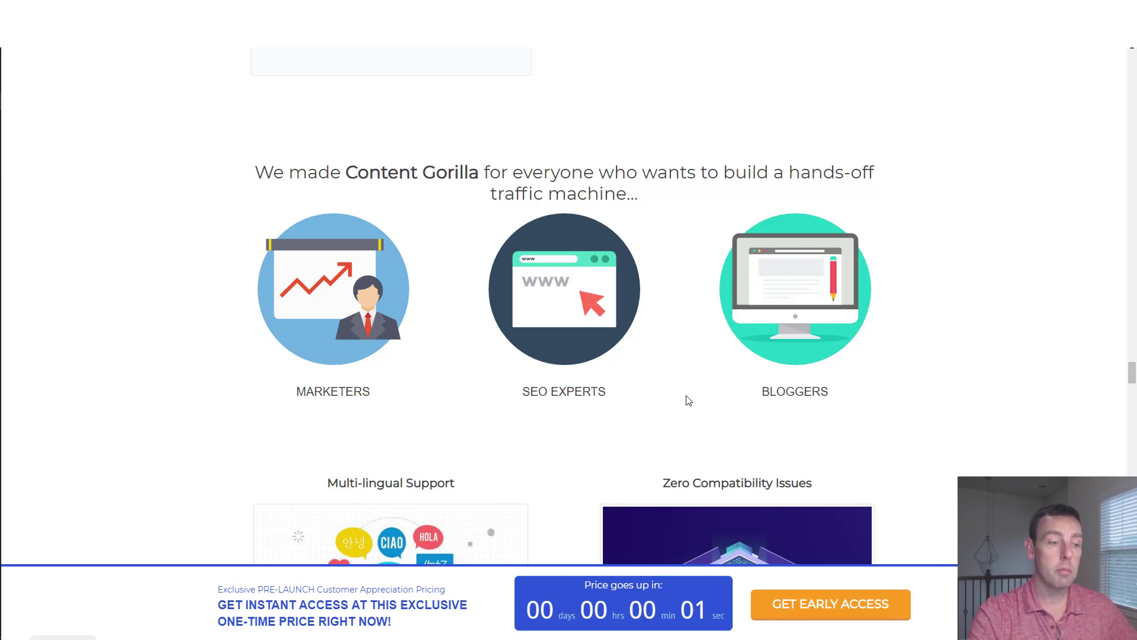
drag(849, 408, 657, 241)
click(661, 238)
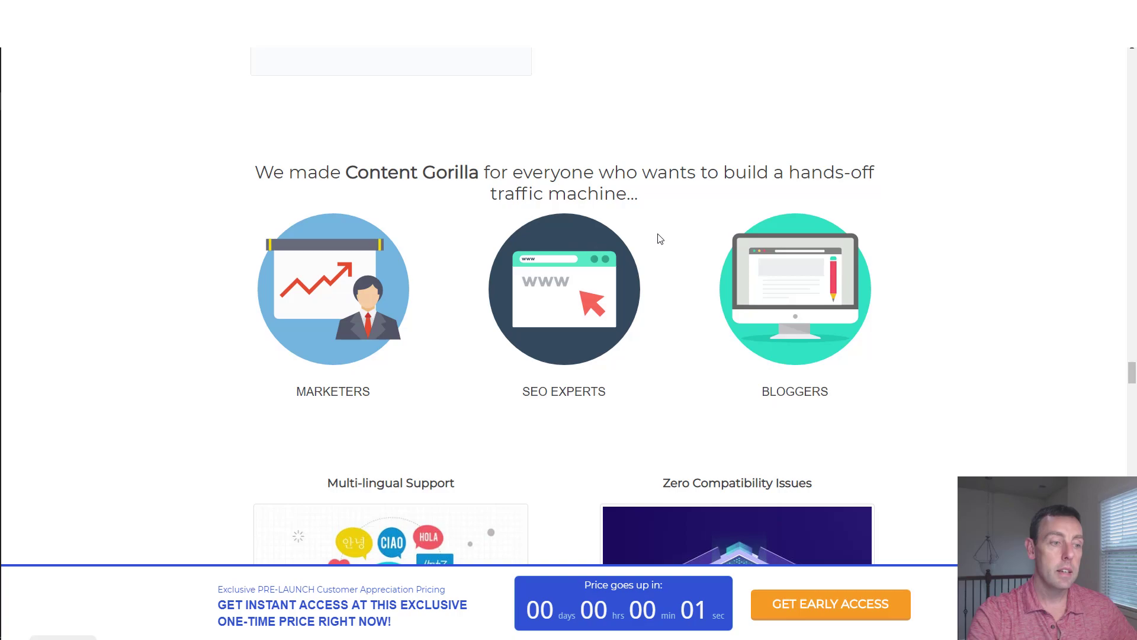